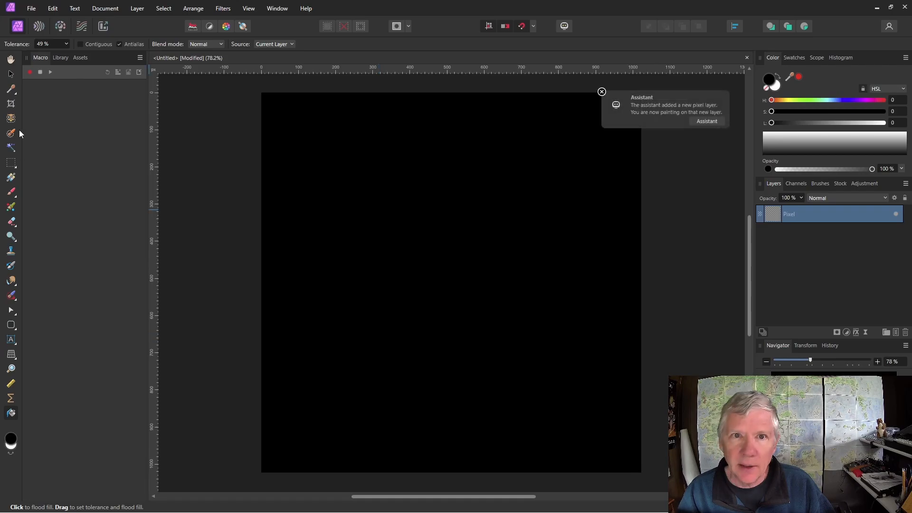
Step: Add a live Procedural Texture filter to the pixel layer and create a new equation line in it
click(866, 332)
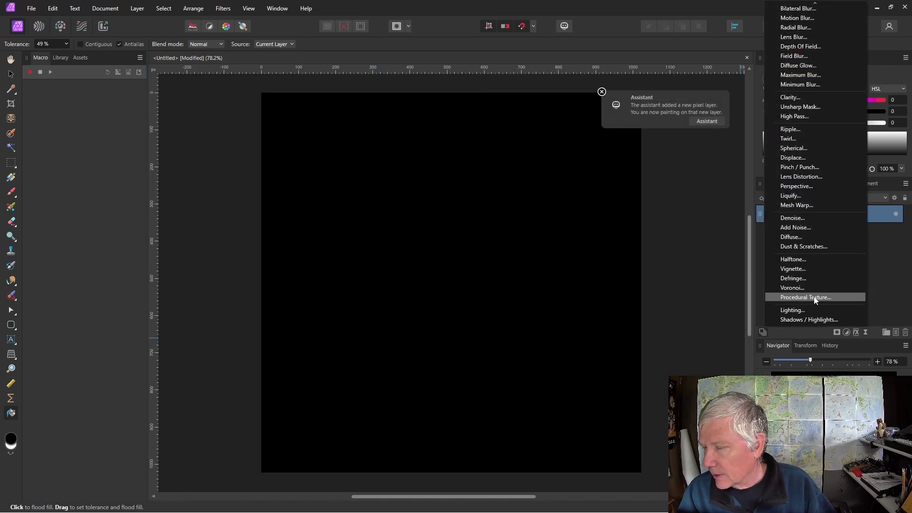
click(814, 296)
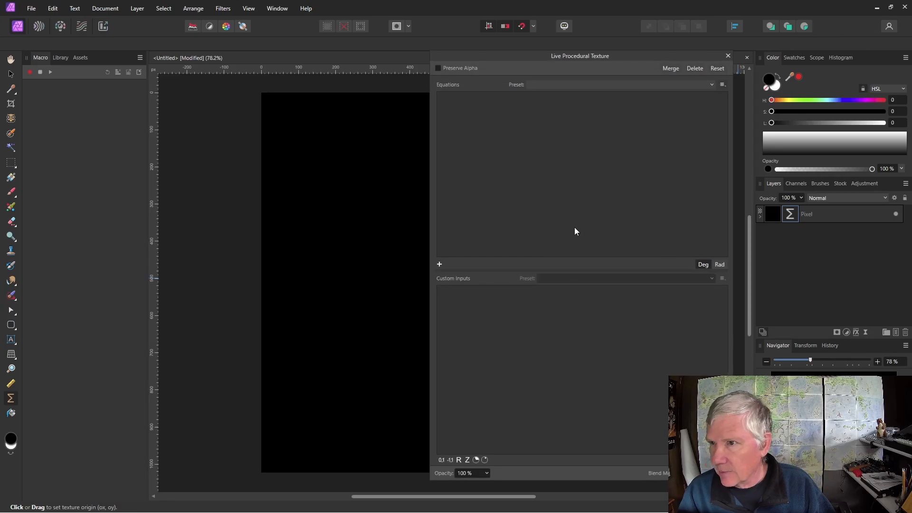
drag(637, 56, 308, 76)
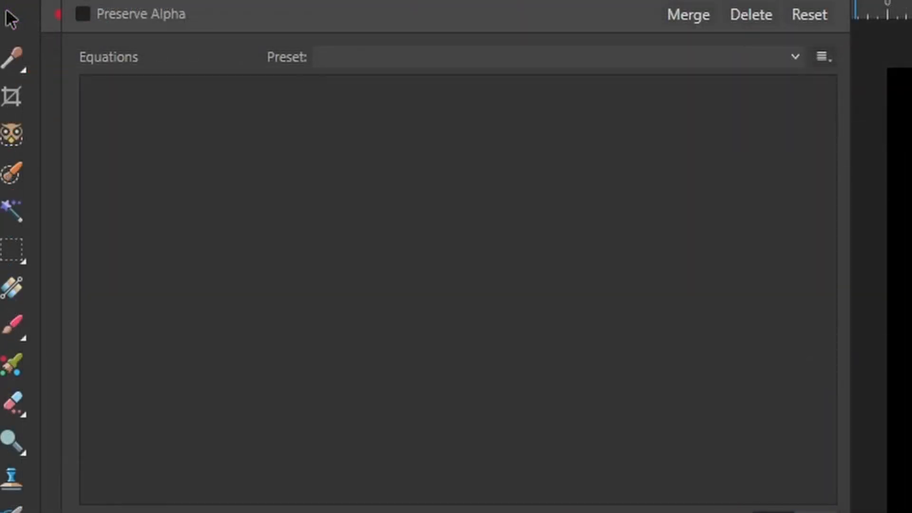
click(773, 512)
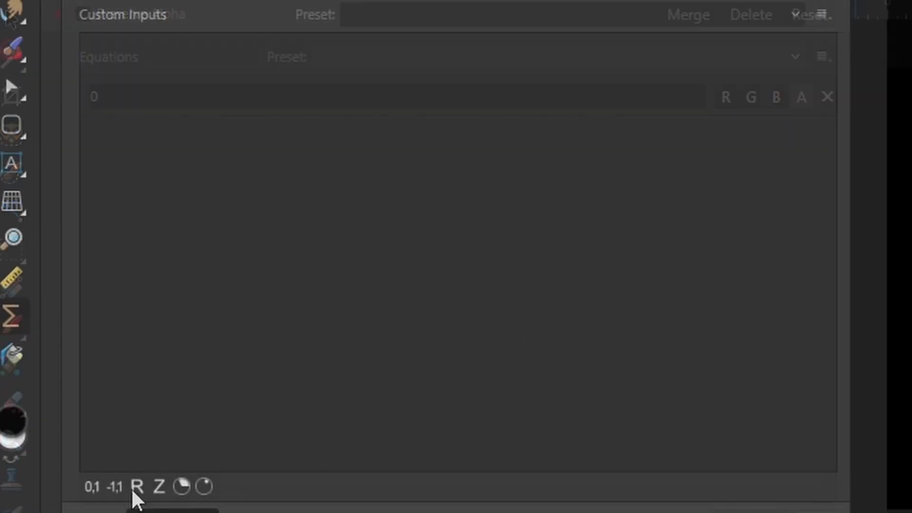
Step: Add a real-number custom input a with the description Scale and set its value to 4
click(137, 485)
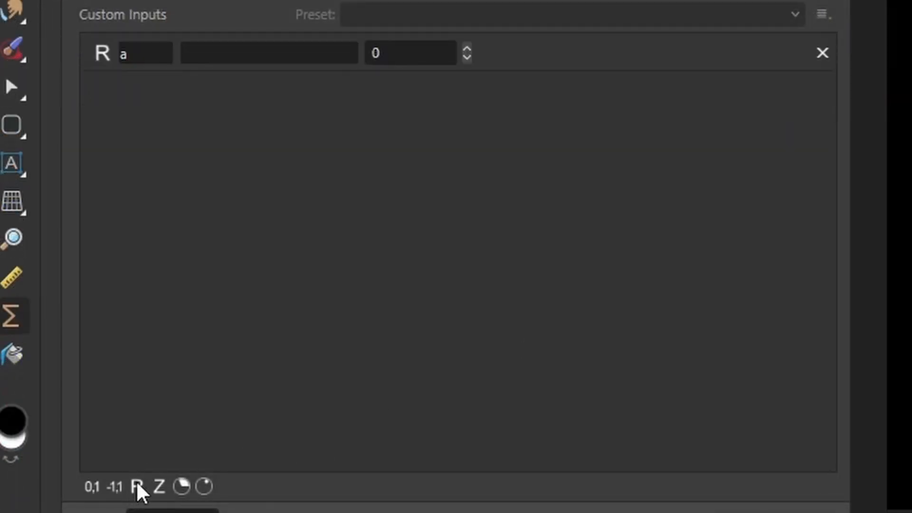
click(242, 55)
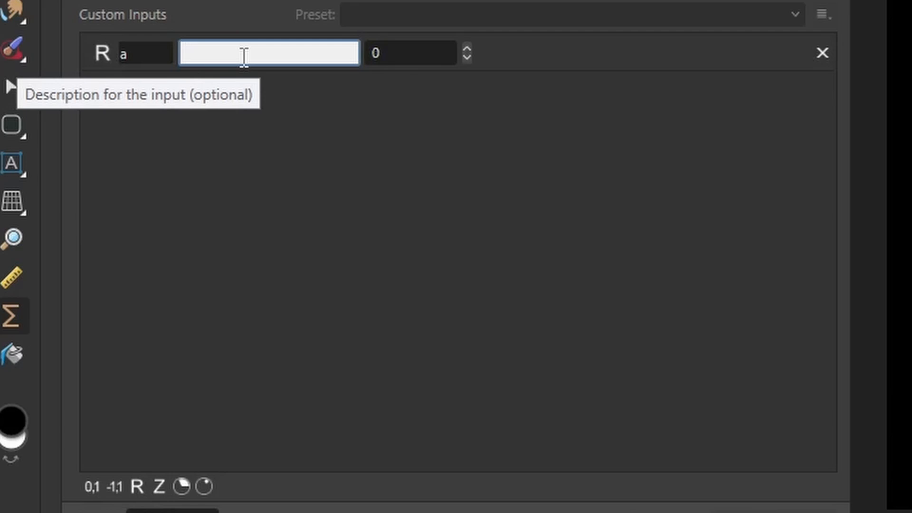
text(Scale)
click(467, 47)
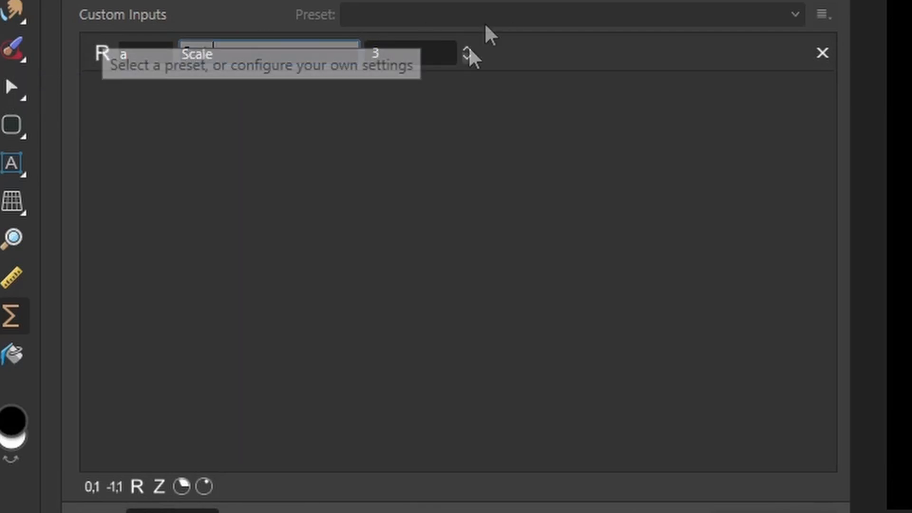
click(467, 48)
click(467, 47)
click(467, 47)
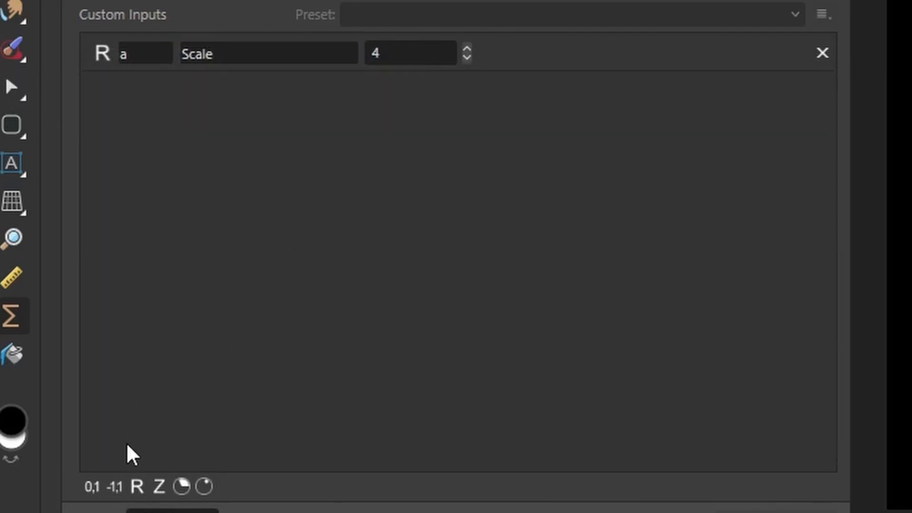
Step: Add an integer custom input n with the description Sides and set its value to 5
click(159, 489)
click(148, 97)
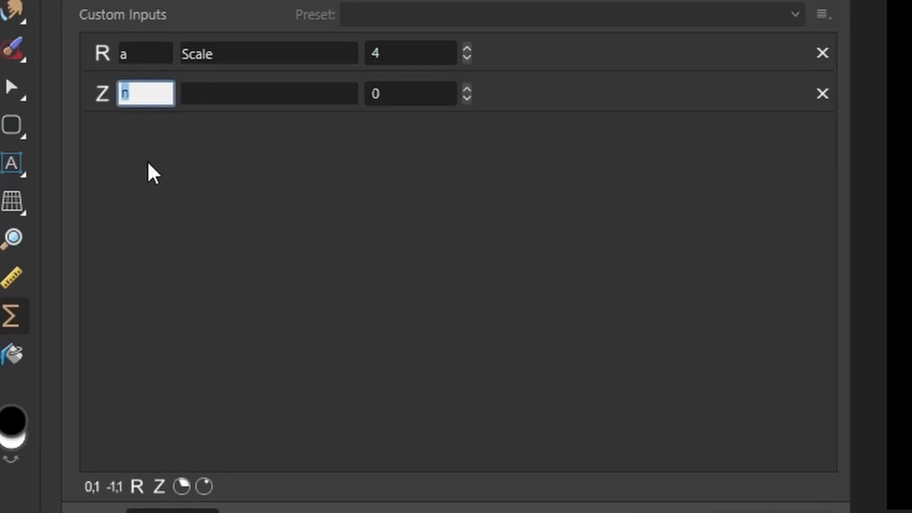
text(n)
click(211, 98)
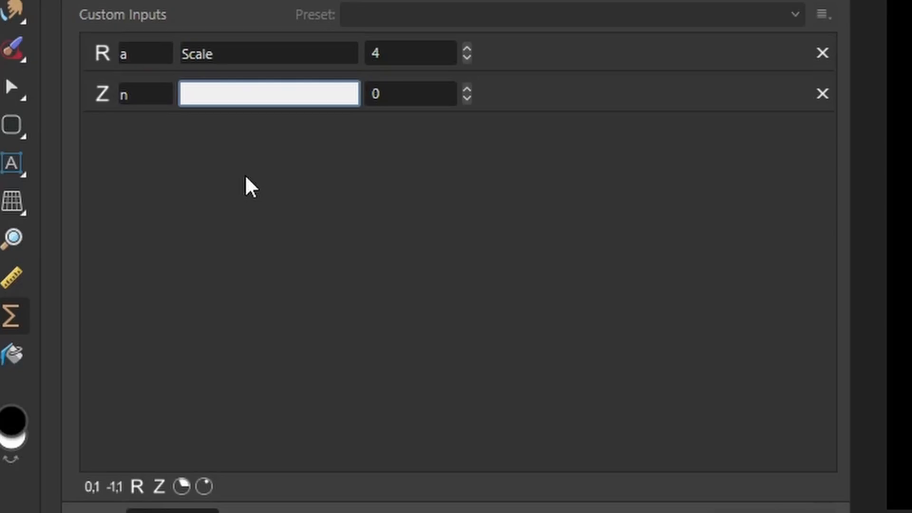
text(Sides)
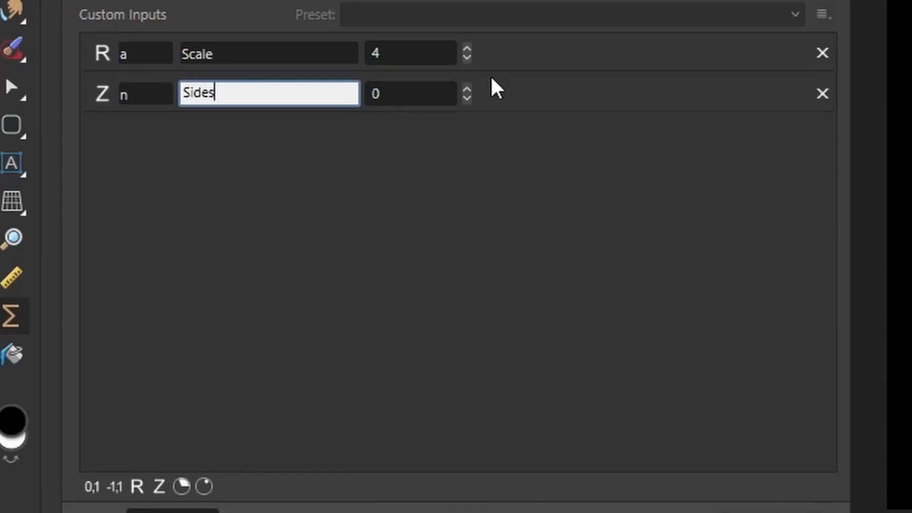
click(466, 89)
click(467, 88)
click(466, 89)
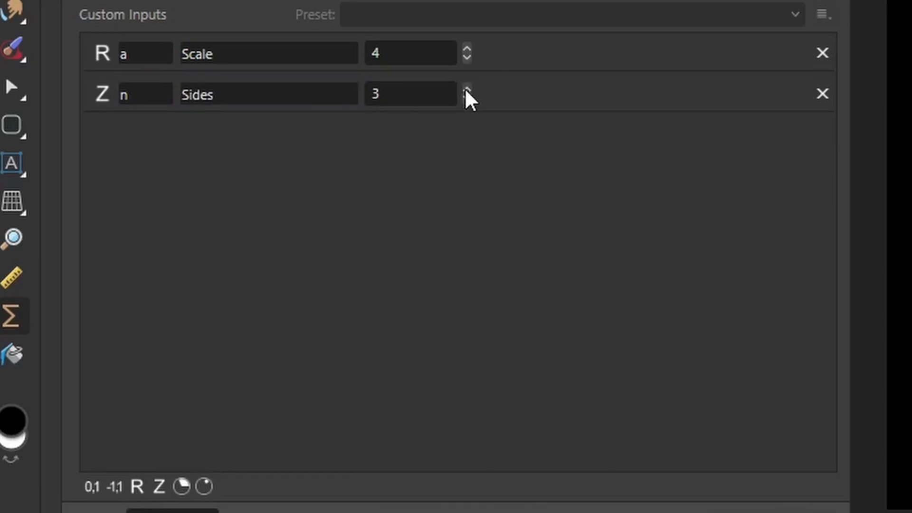
click(466, 89)
click(466, 89)
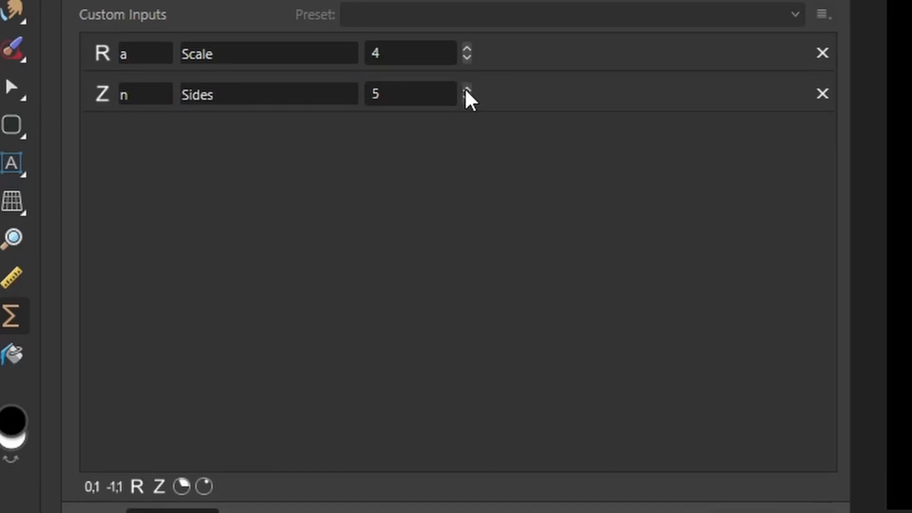
Step: Add an angle custom input, name it ph and describe it as Angle
click(183, 487)
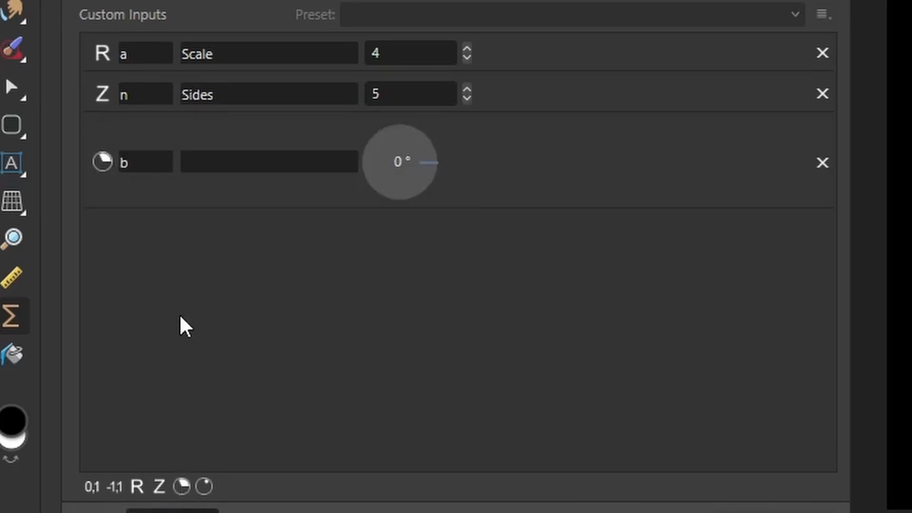
click(135, 165)
text(ph)
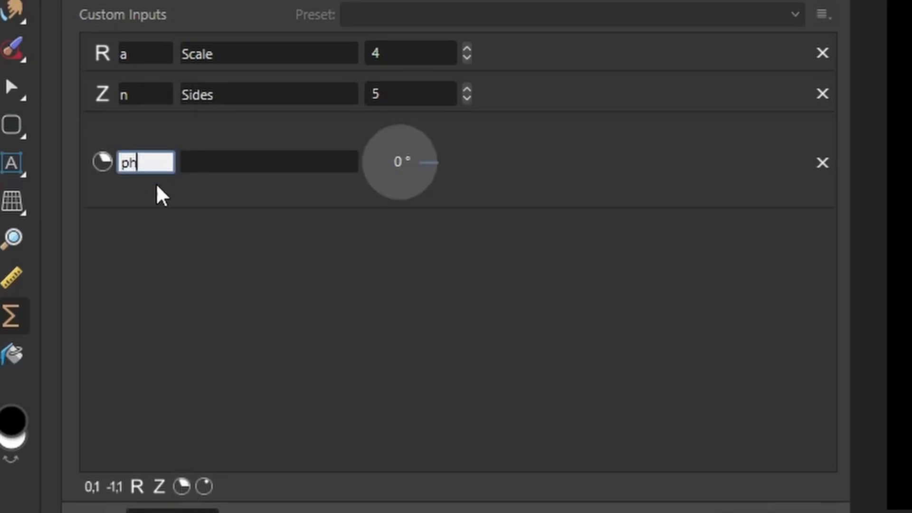
click(212, 163)
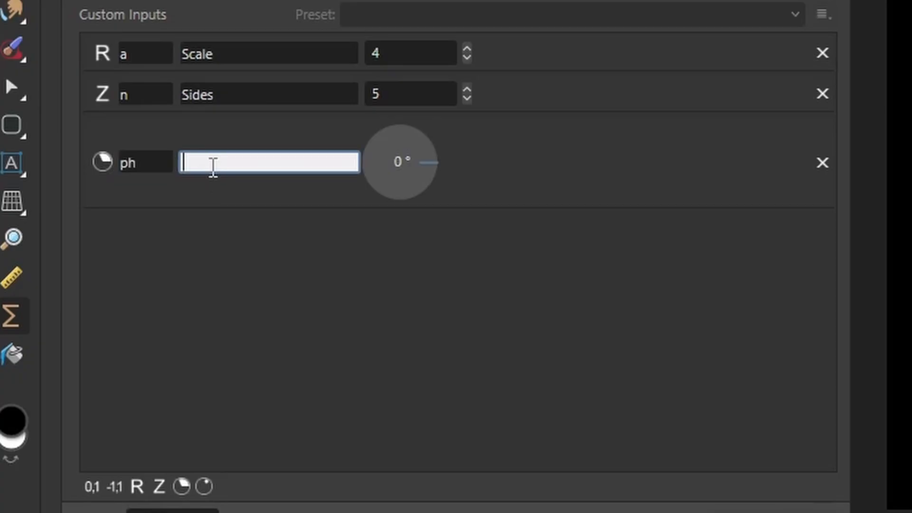
text(Angle)
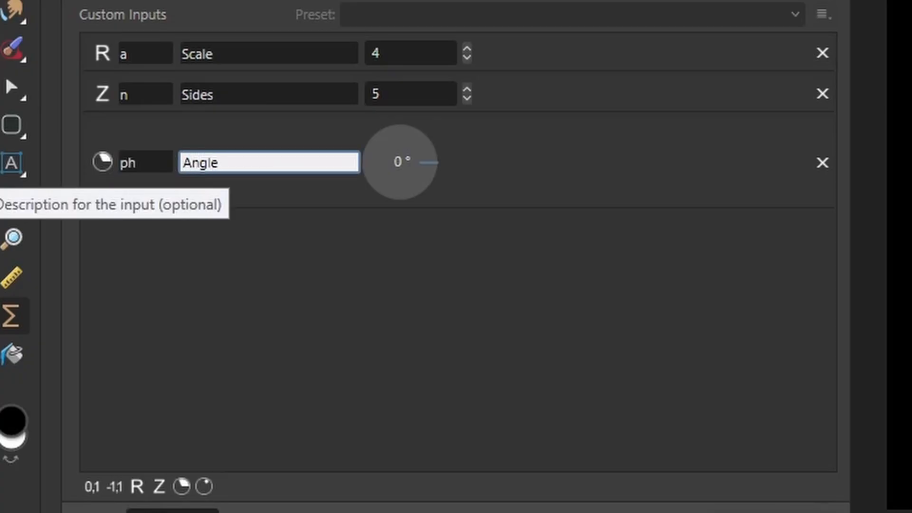
Step: Enter the equation var s=360/n; var v=vec2(rx,ry)*a/w and apply it
click(382, 260)
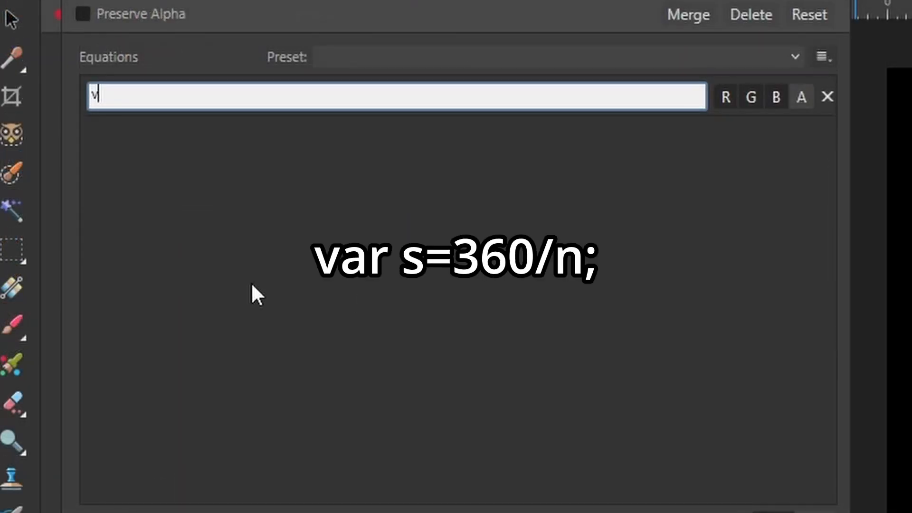
text(ar s=360)
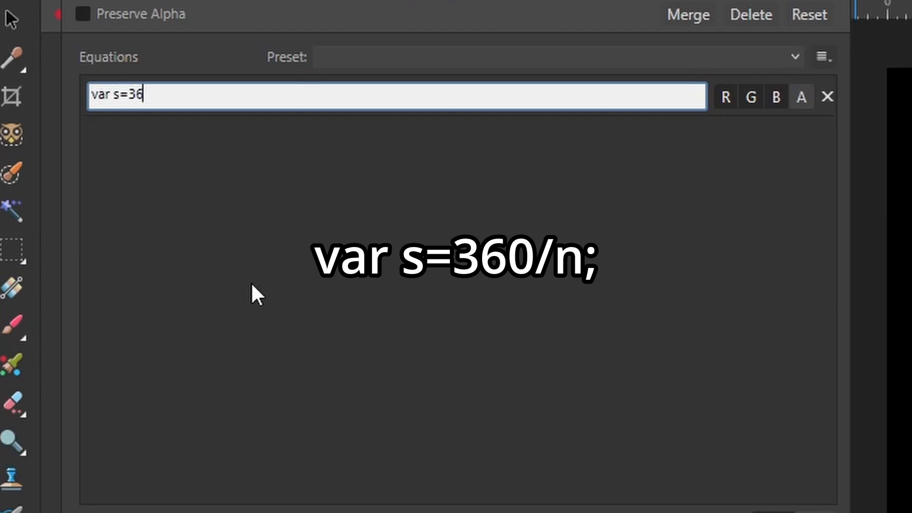
text(/n;)
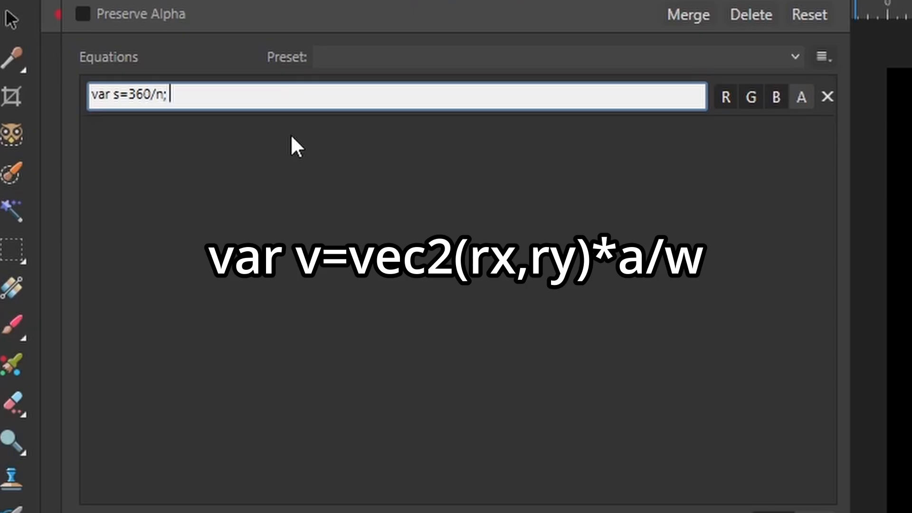
text(var v=vec2()
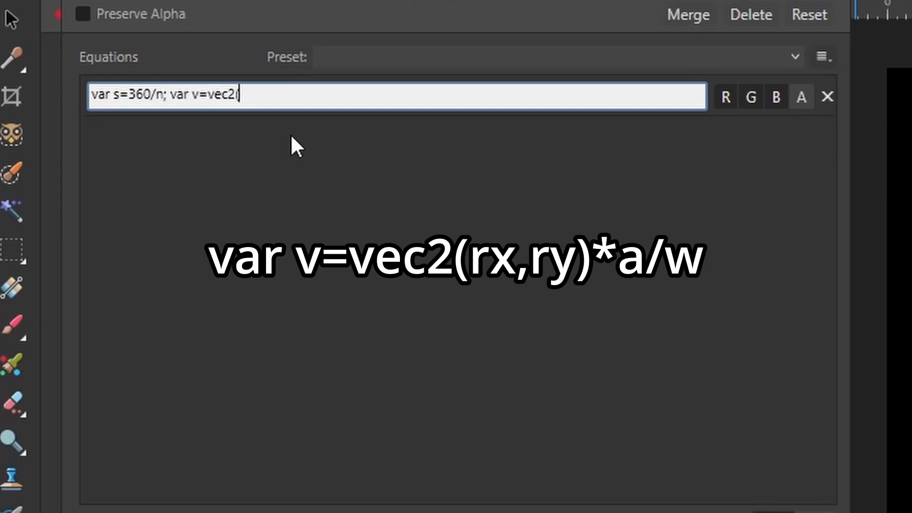
text(rx,ry)*a/w)
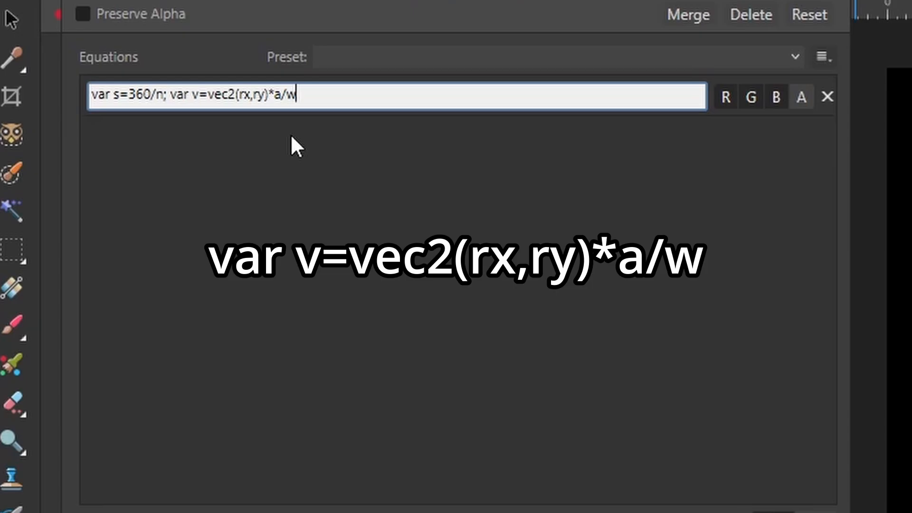
key(Return)
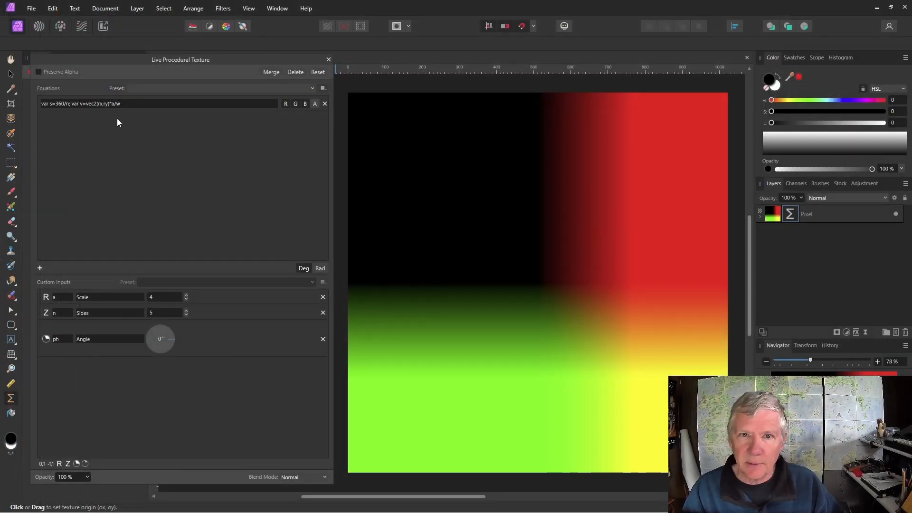
Step: Change the v definition to fraction(vec2(rx,ry)*a/w)-.5 and move the texture origin to the canvas's upper-left corner
click(84, 105)
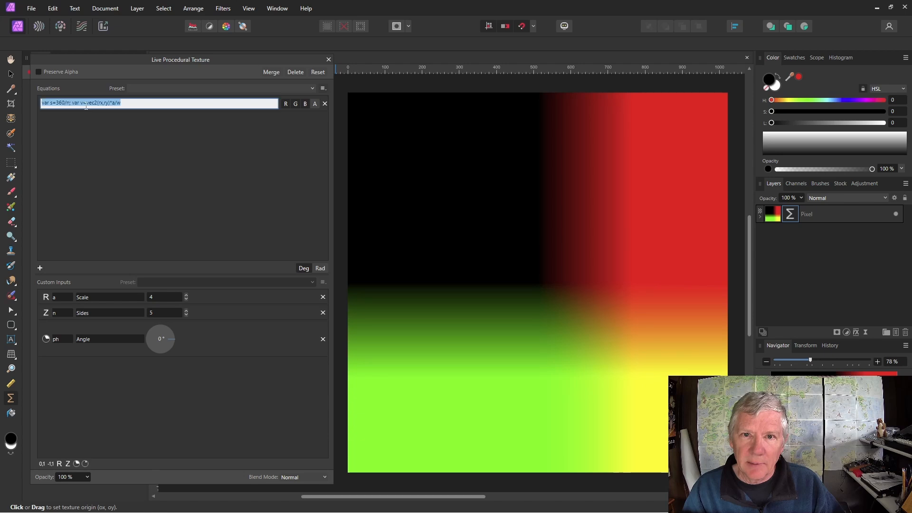
click(86, 105)
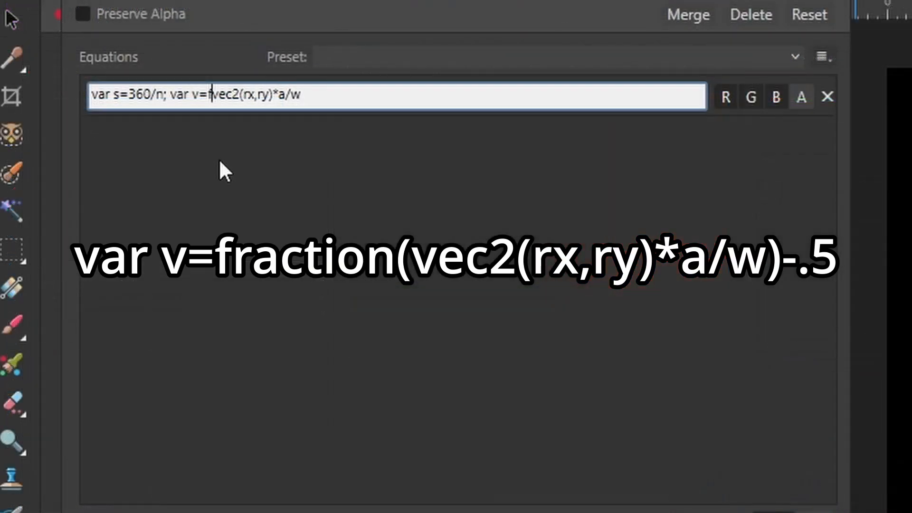
text(fraction()
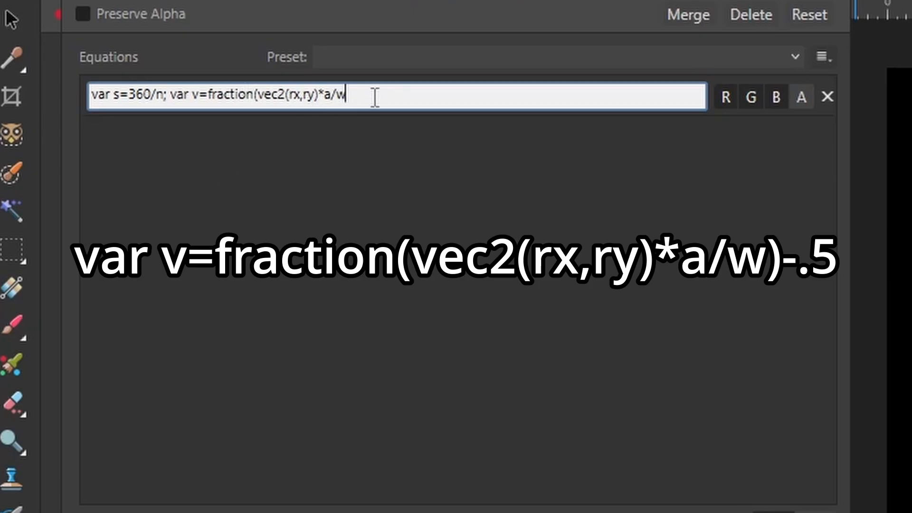
text()-.5)
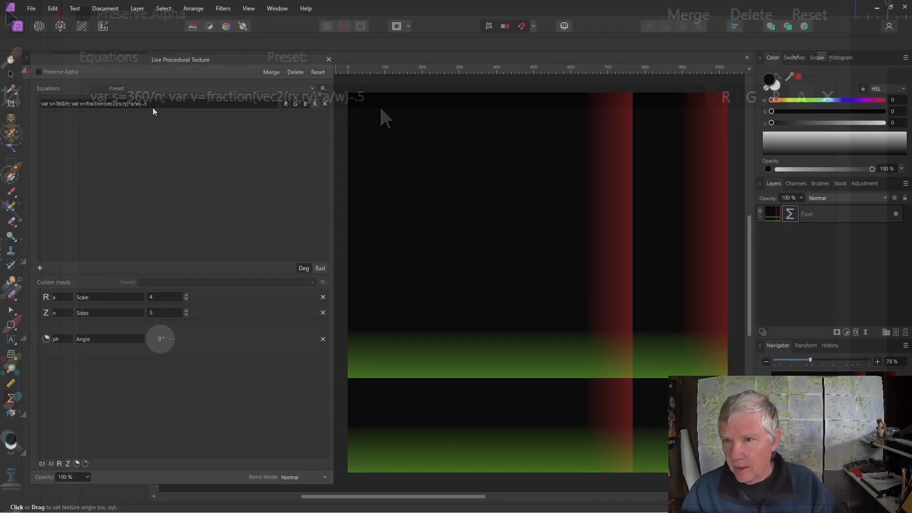
drag(584, 330, 303, 46)
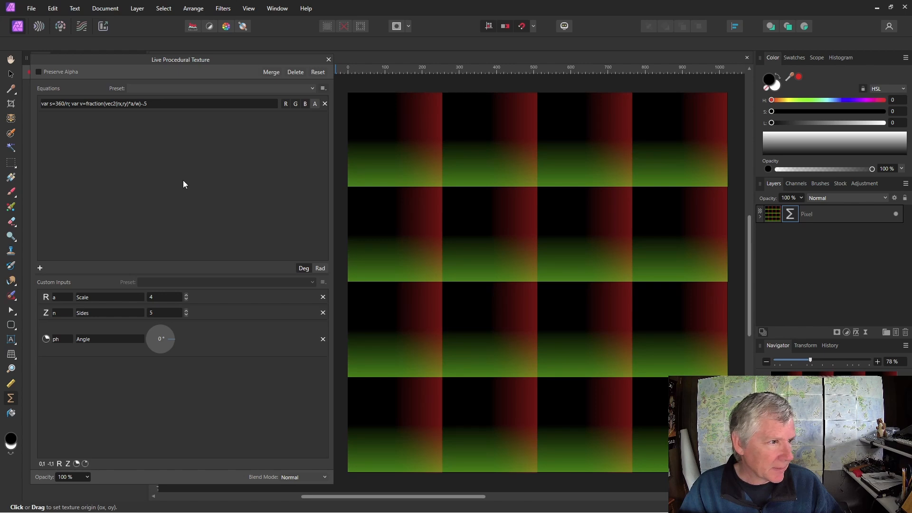
Step: Extend the equation after the v definition with var th=atan2(v.y,v.x)+ph; var th2=th+s/2;
click(151, 103)
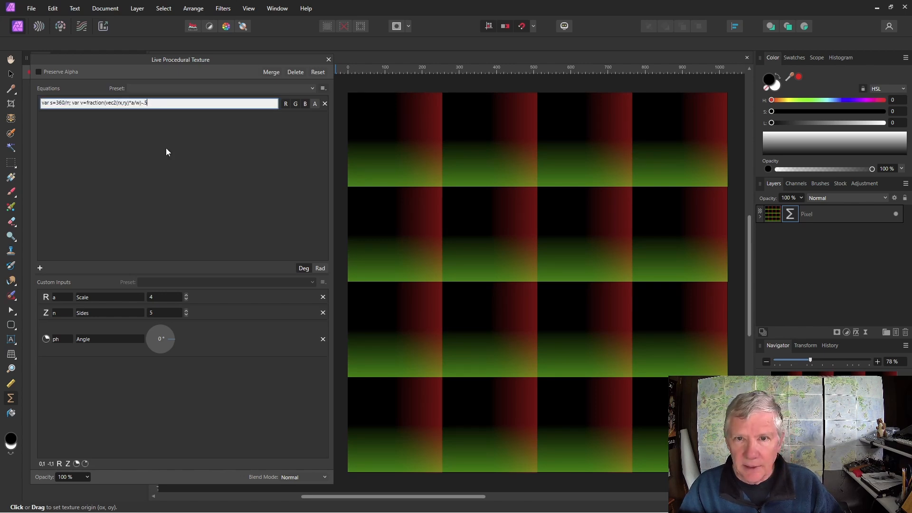
text(;)
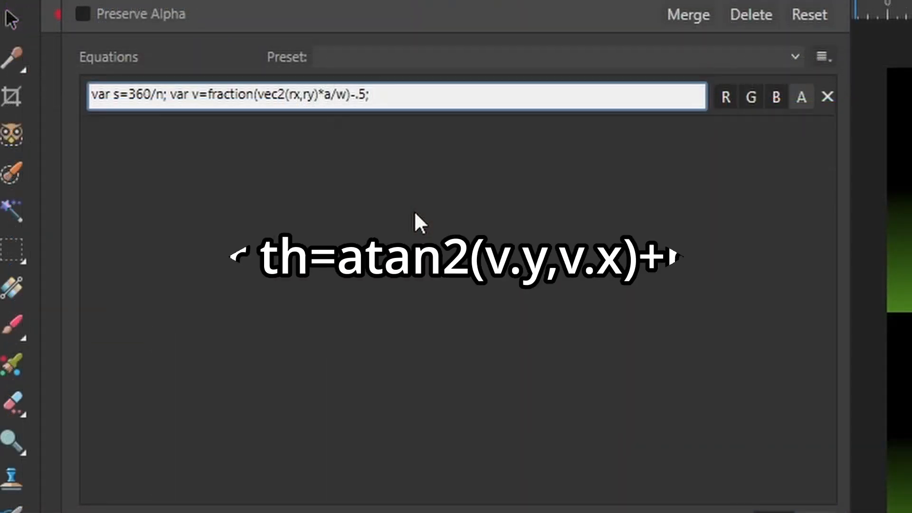
text( var th)
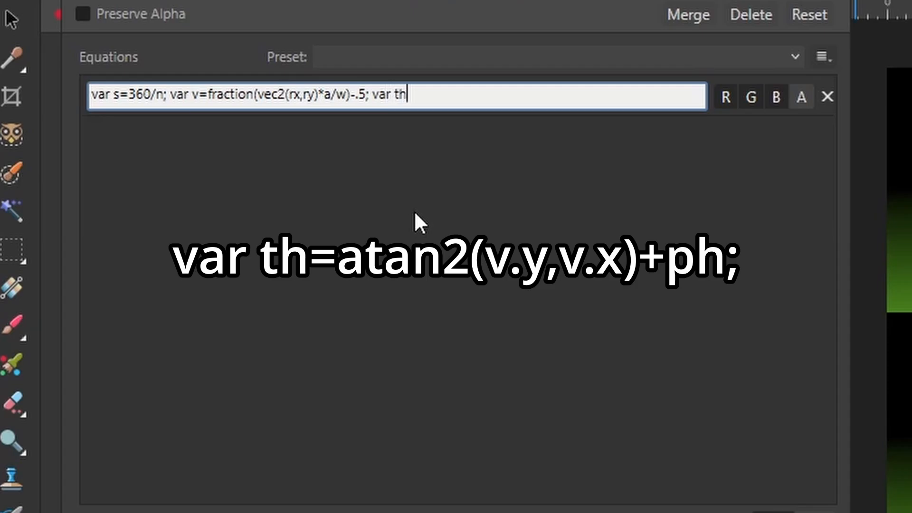
text(=atan2(v.y,)
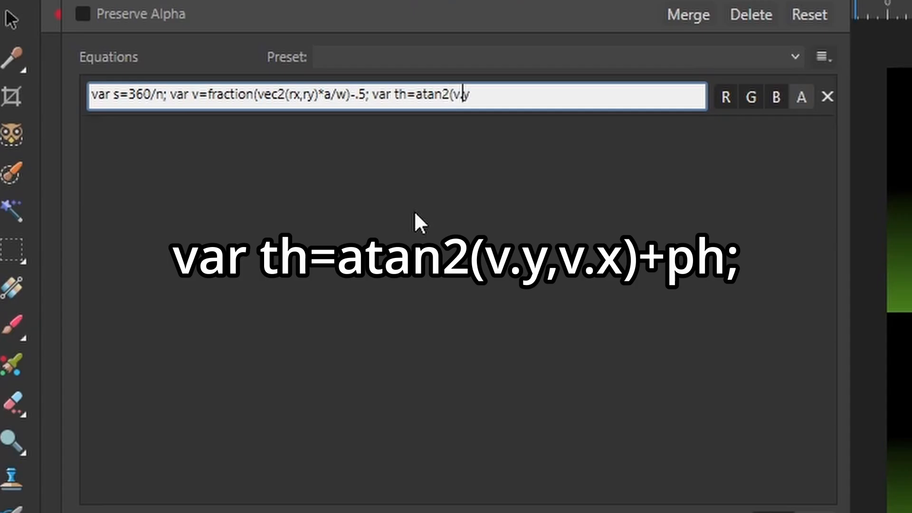
text(v.x)+ph;)
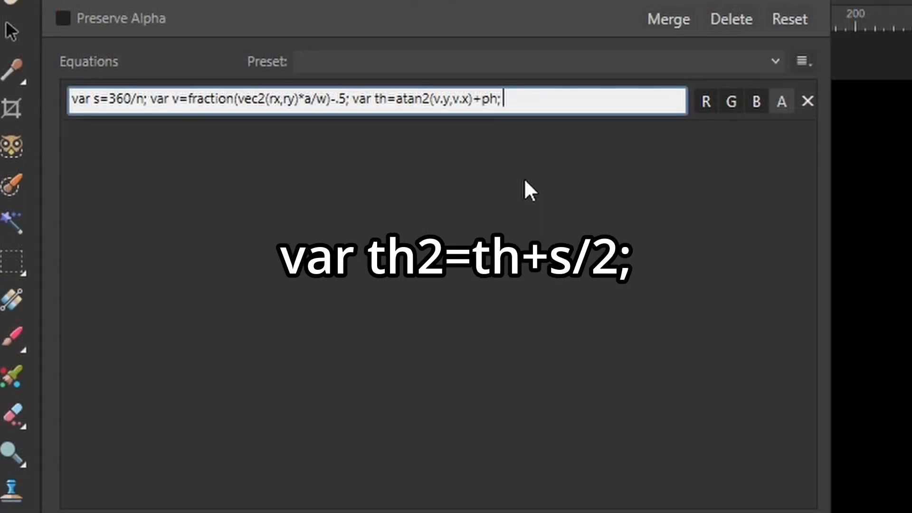
text(var th2=th)
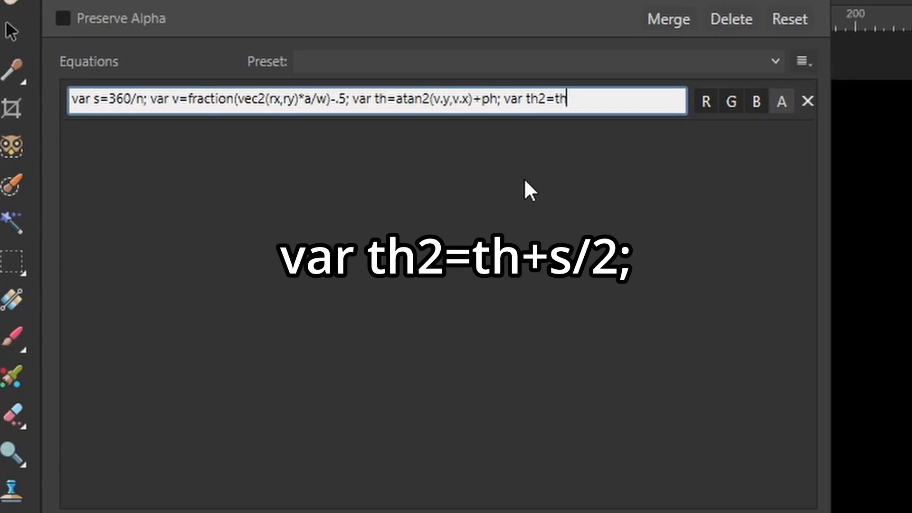
text(+s/2;)
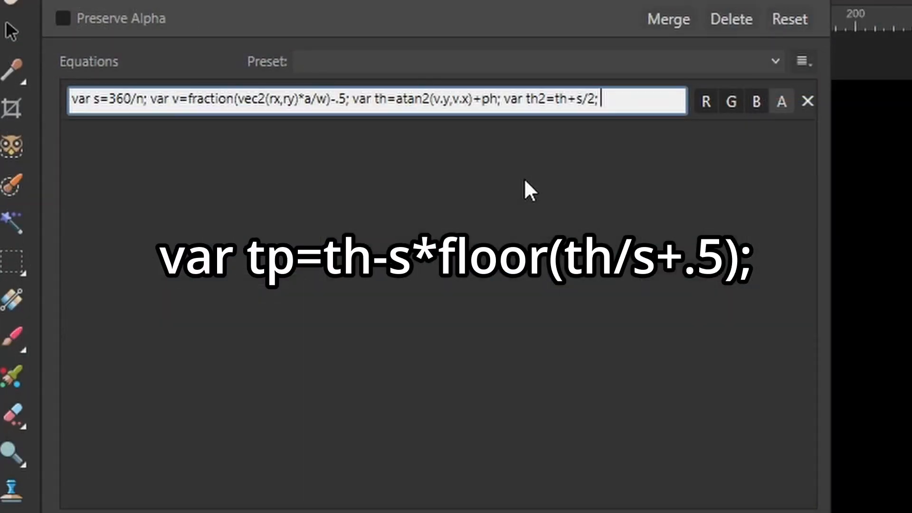
Step: Extend the equation with var tp=th-s*floor(th/s+.5);
text(var tp=th)
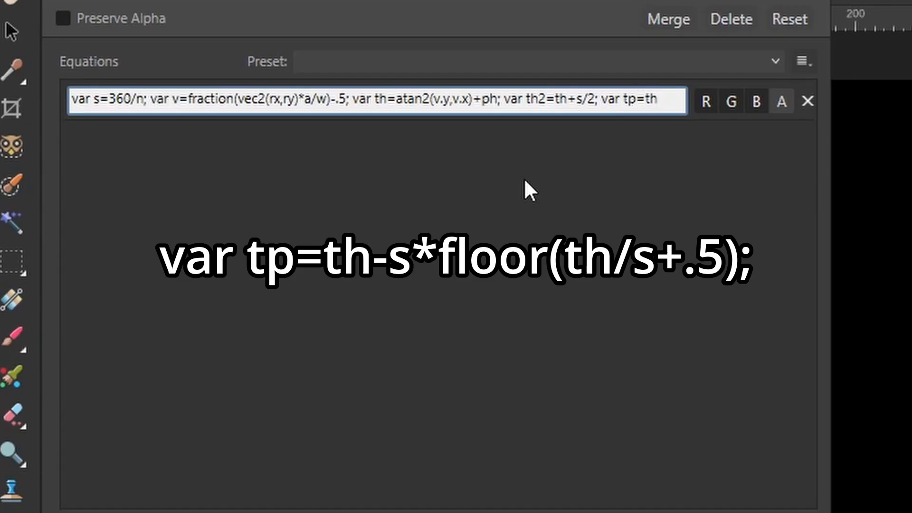
text(-s*floor()
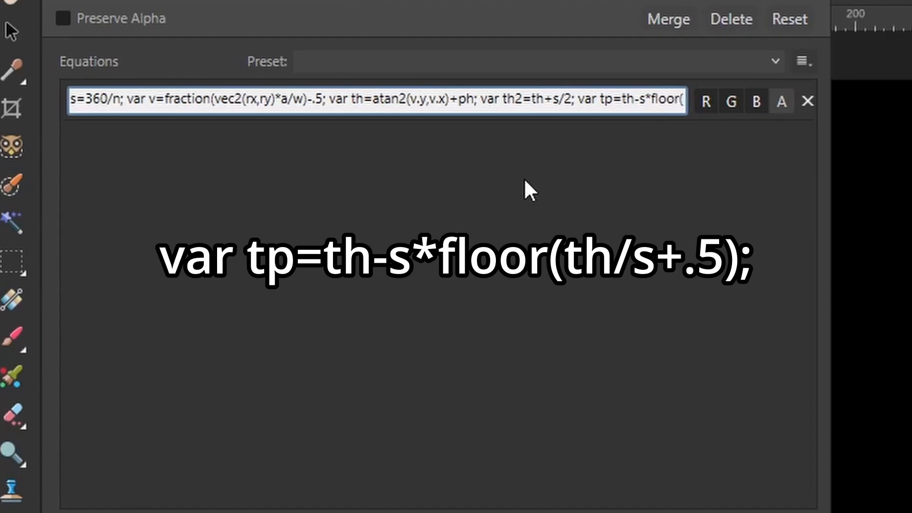
text(th/)
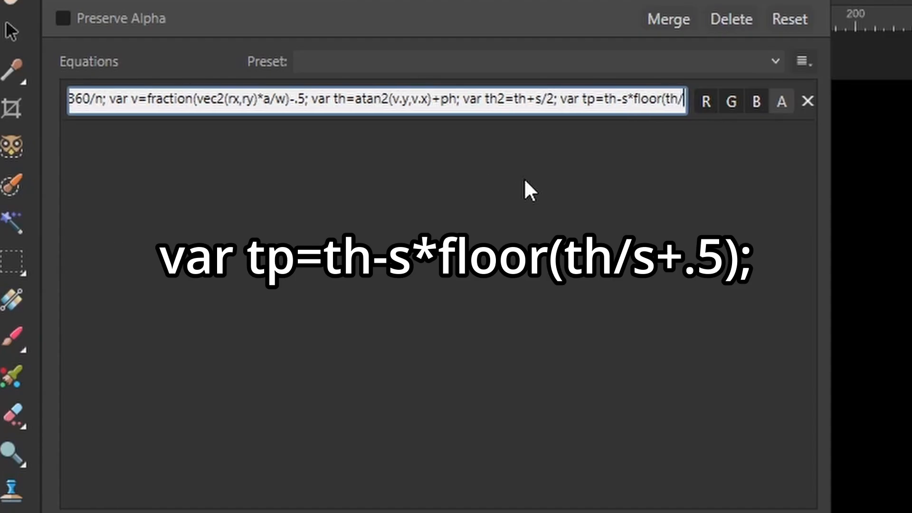
text(s+.)
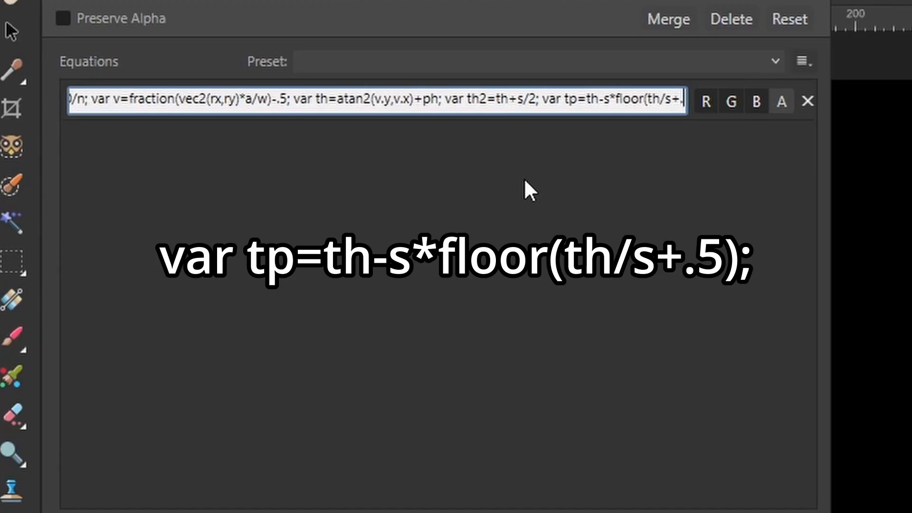
text(5))
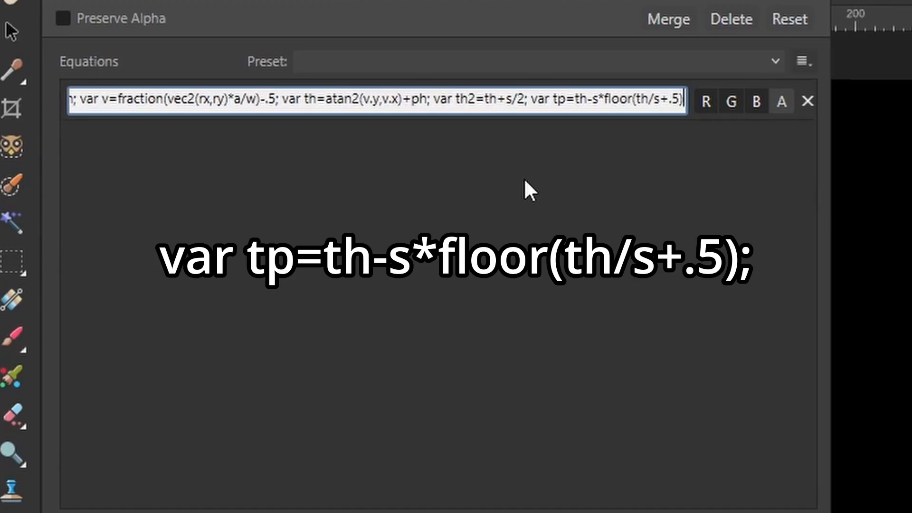
text(; var)
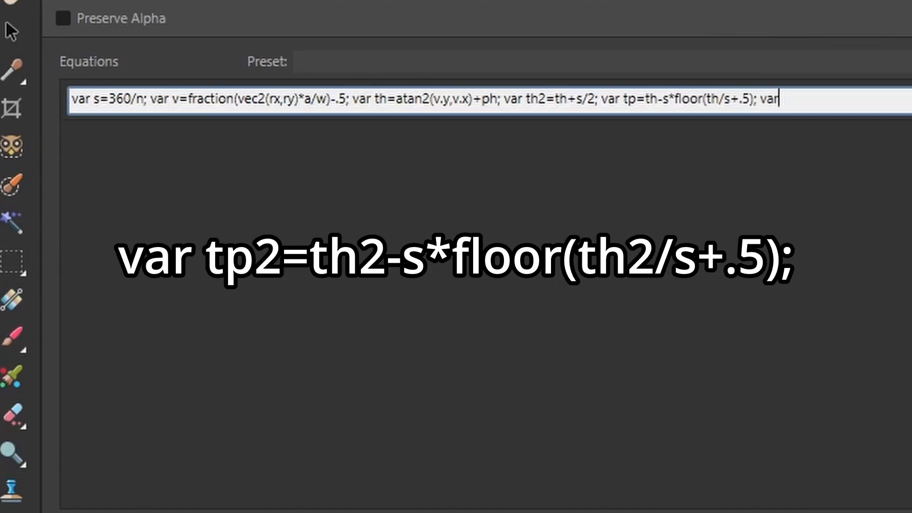
Step: Duplicate the tp definition at the end of the equation and edit the copy to var tp2=th2-s*floor(th2/s+.5);
key(BackSpace)
key(BackSpace)
key(BackSpace)
key(BackSpace)
drag(602, 99, 763, 98)
key(ctrl+c)
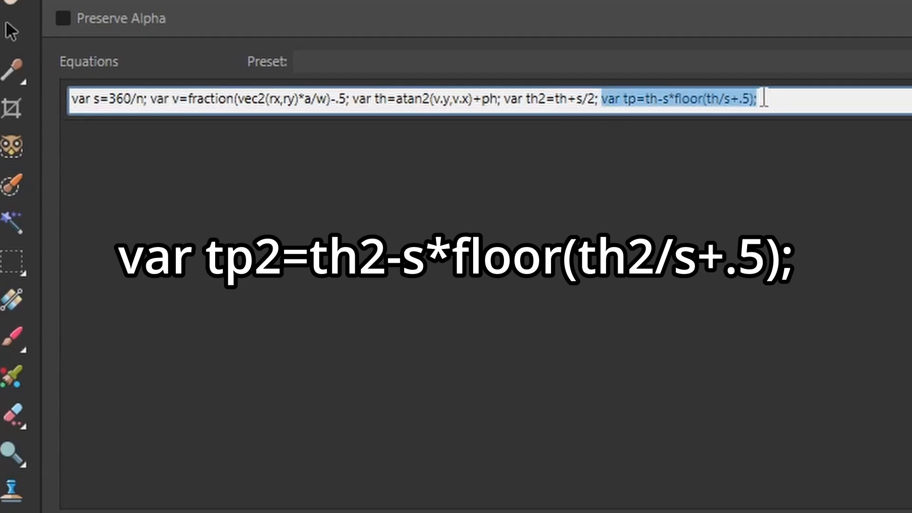
click(783, 97)
key(ctrl+v)
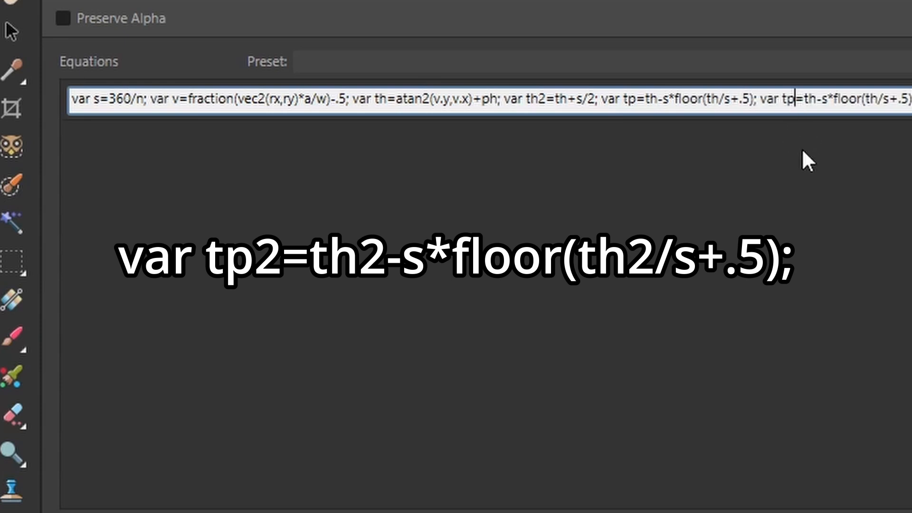
text(2=th)
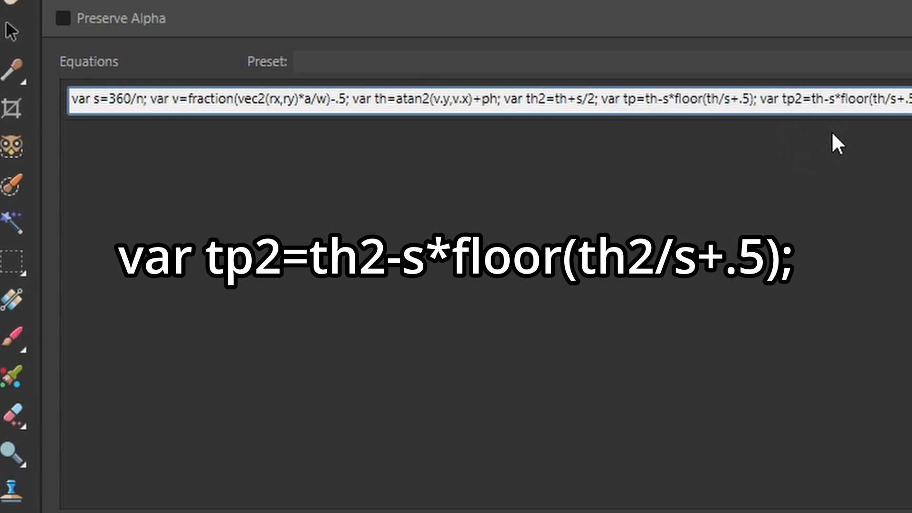
text(2)
click(894, 100)
text(2)
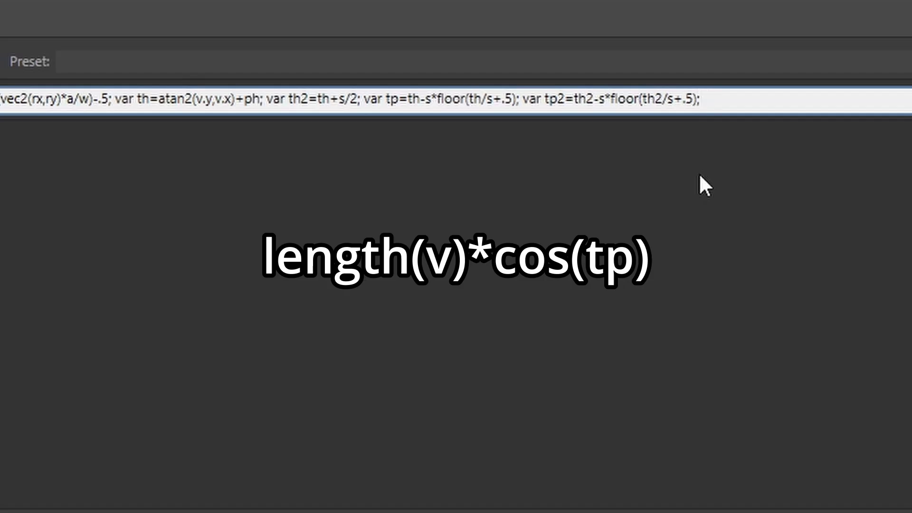
Step: Finish the equation with the output expression length(v)*(cos(tp)-i*cos(tp2)) after the tp2 definition
text(length(v)
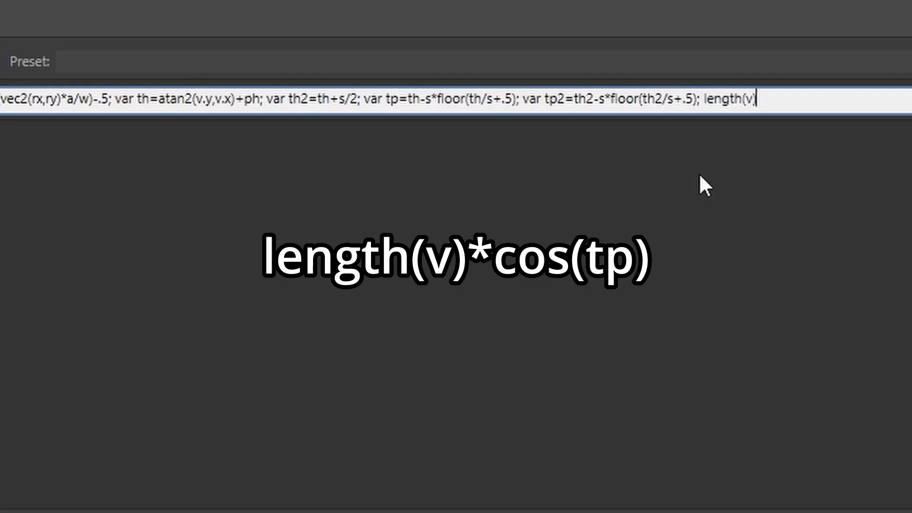
text()*cos(tp)
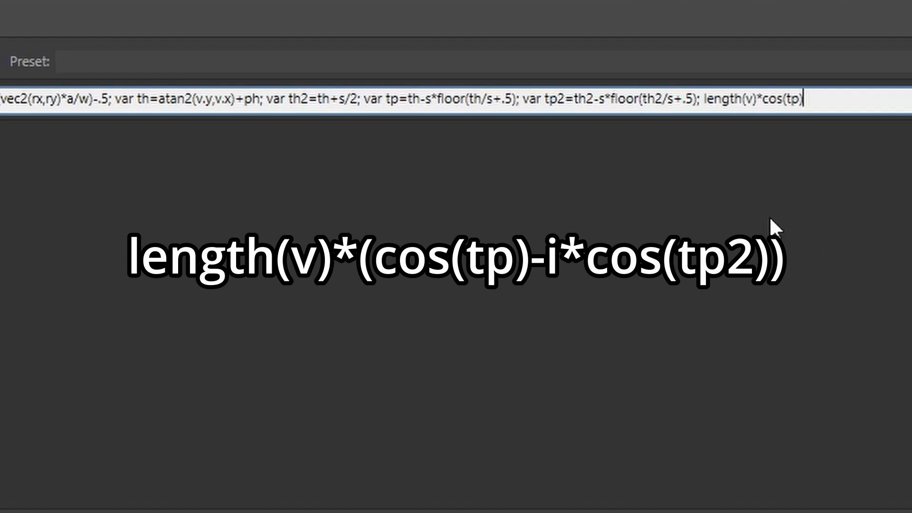
click(765, 100)
text(()
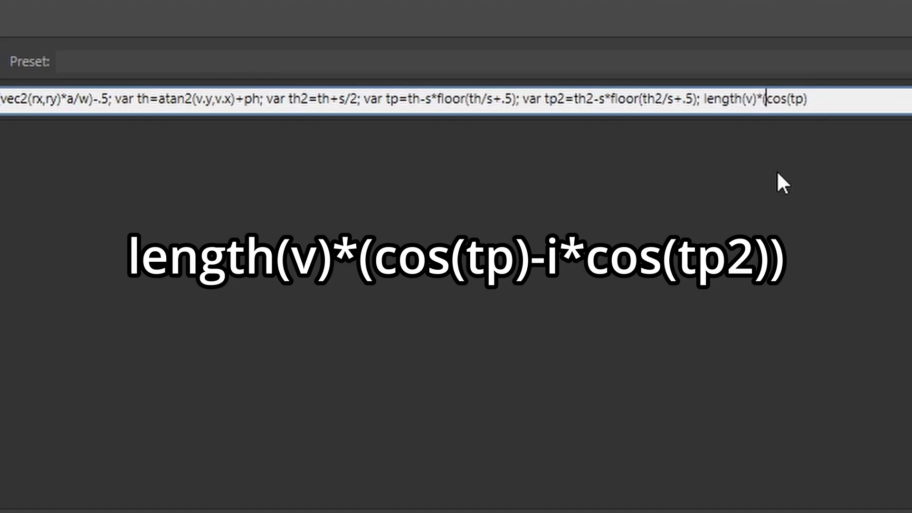
click(834, 100)
text(-i*cos(tp2))
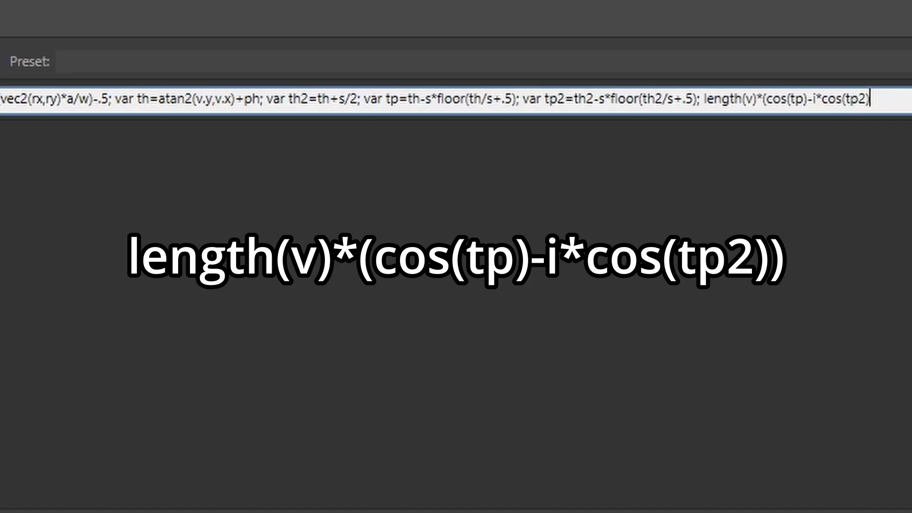
text())
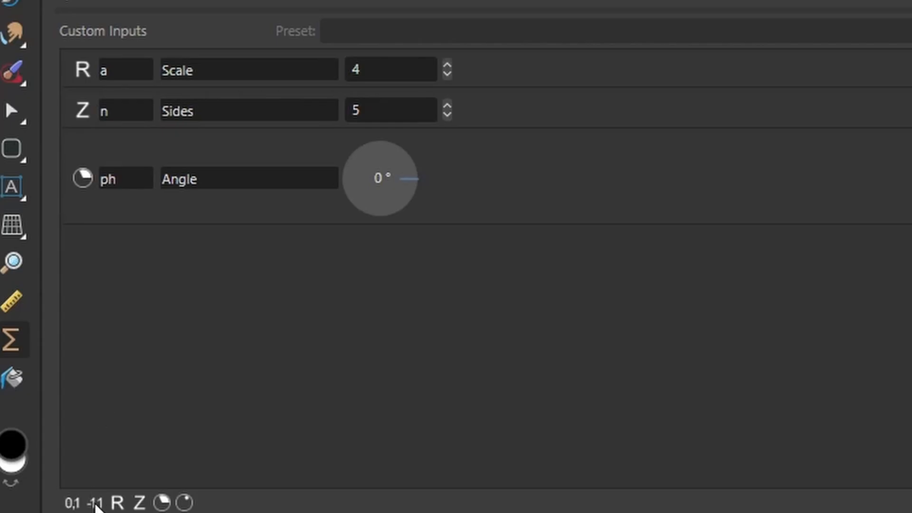
Step: Add a custom input with the range -1 to 1, name it i and describe it as Shape
click(95, 504)
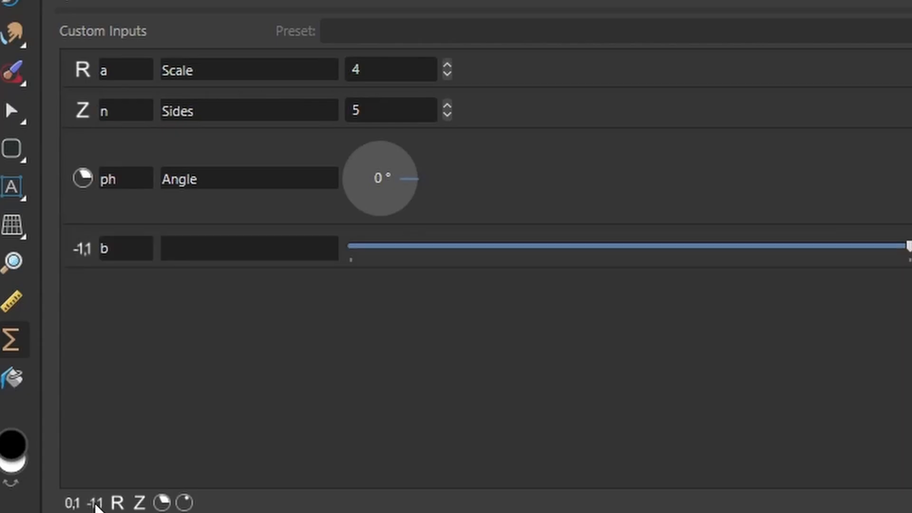
click(125, 256)
key(BackSpace)
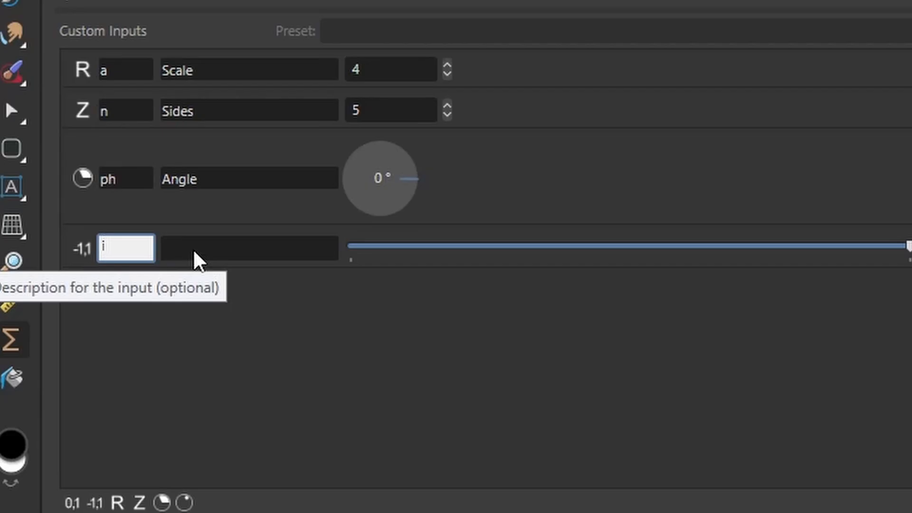
text(i)
key(Tab)
text(Shape)
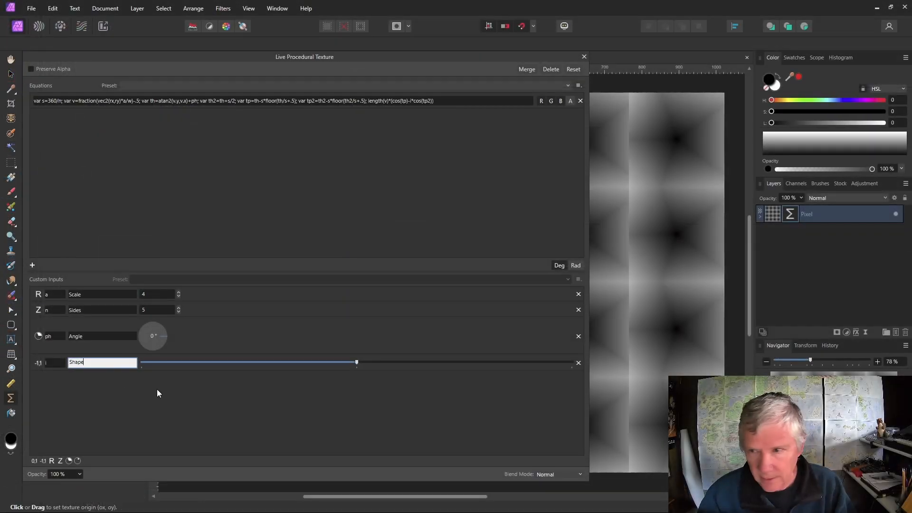
key(Return)
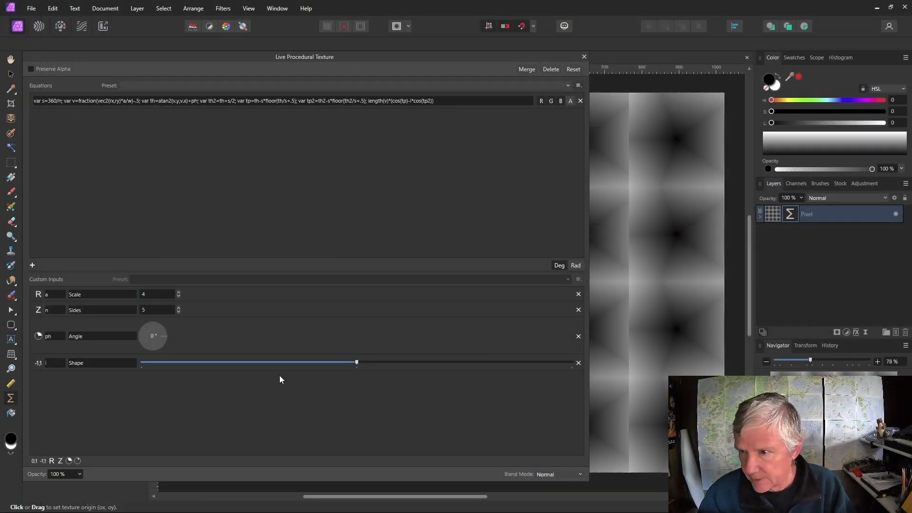
drag(357, 366, 225, 365)
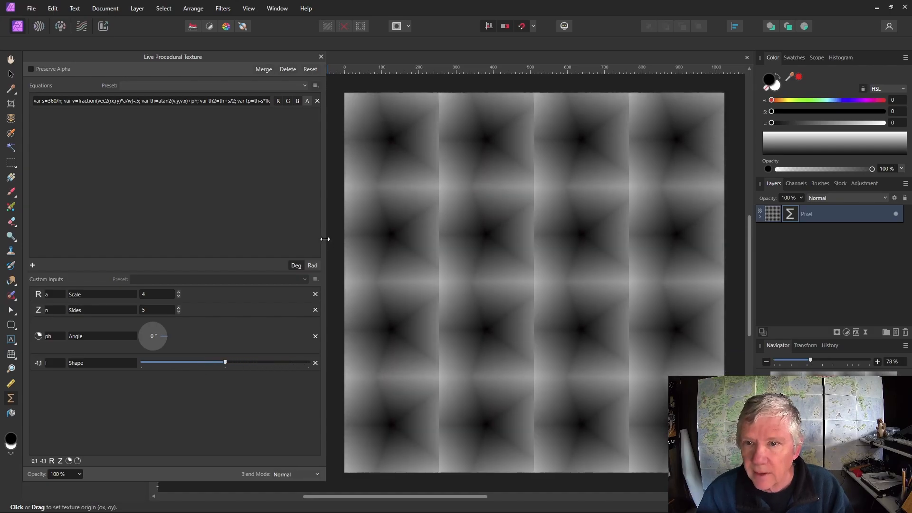
Step: Change the output expression to length(v)*b*(cos(tp)-i*cos(tp2)) and add a real-number custom input b set to 1
drag(326, 238, 564, 230)
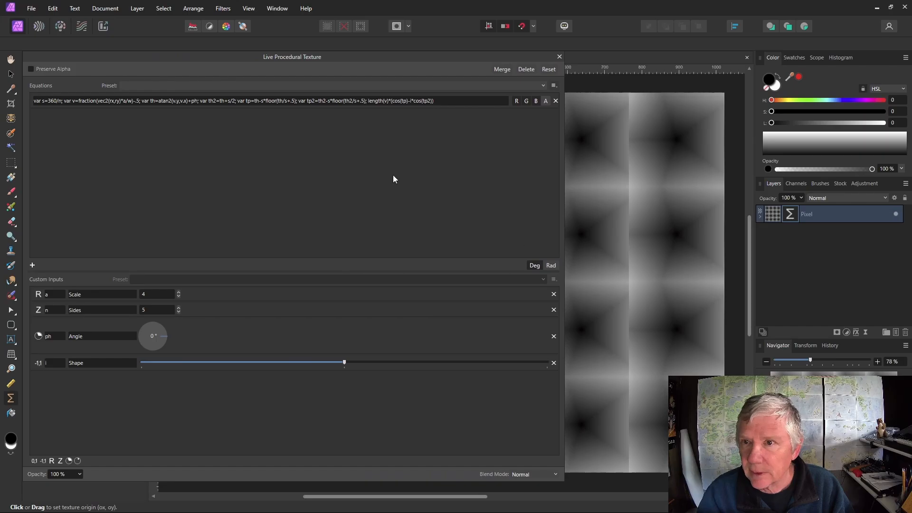
click(392, 101)
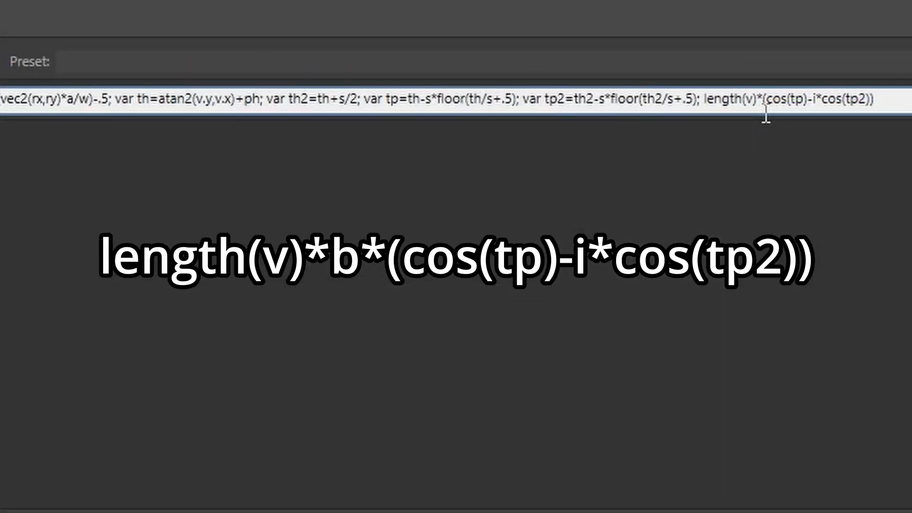
text(b*)
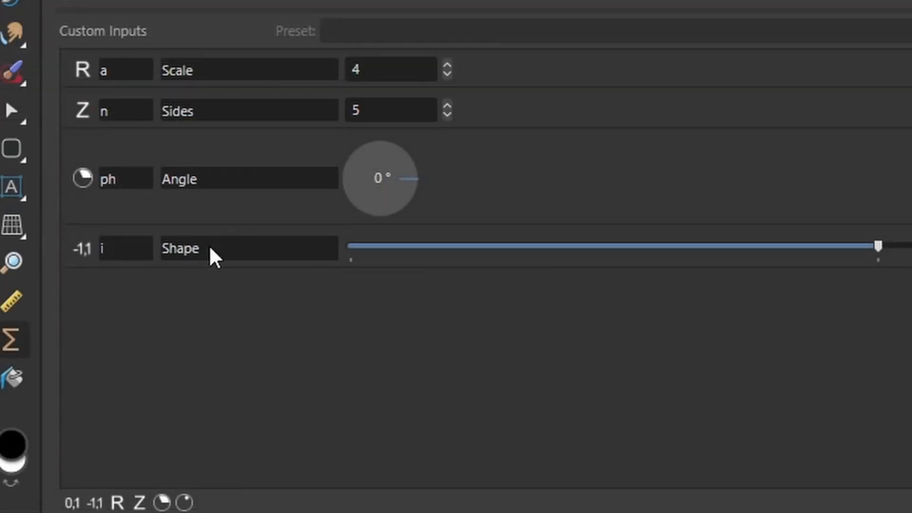
click(117, 502)
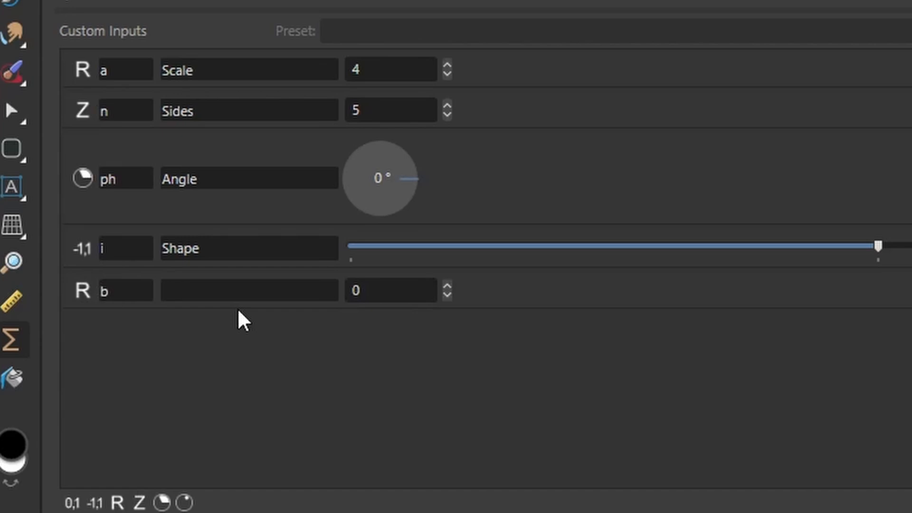
click(451, 284)
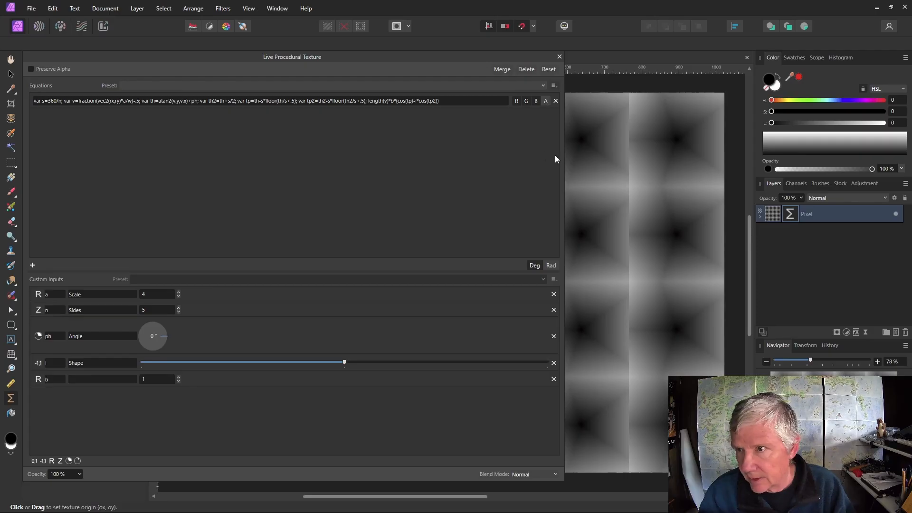
Step: Double the i term so the output expression reads length(v)*b*(cos(tp)-2*i*cos(tp2)), and apply the equation
drag(562, 158, 494, 157)
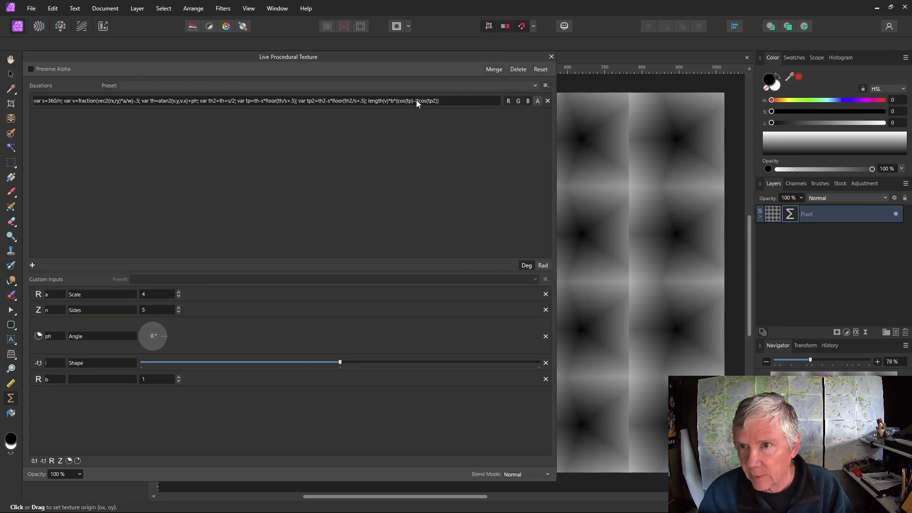
click(414, 102)
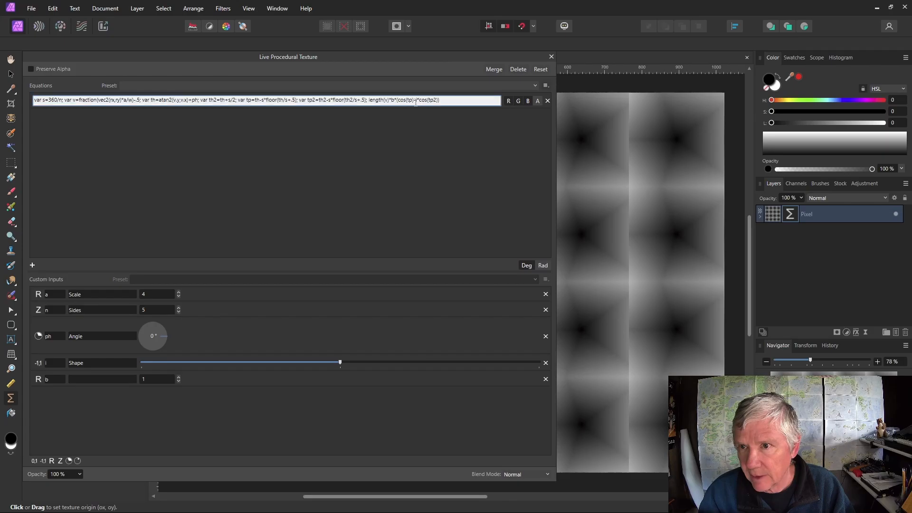
click(417, 101)
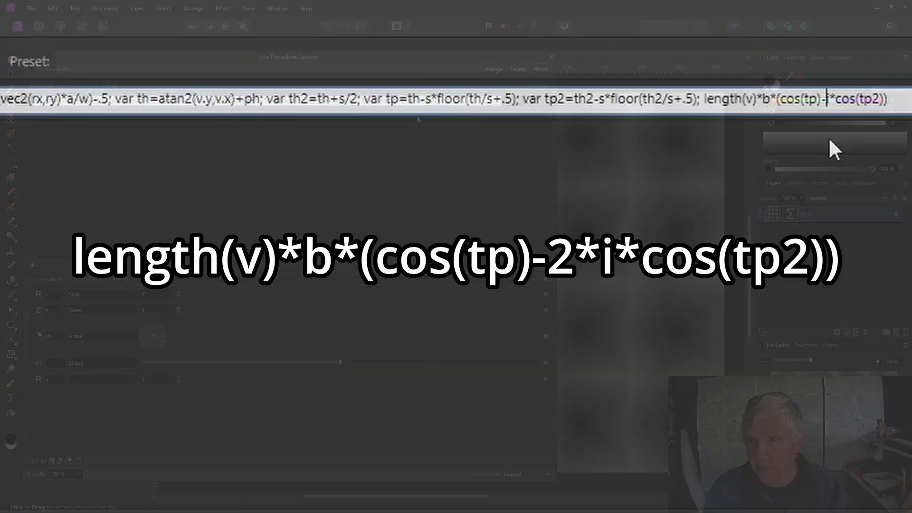
text(2*)
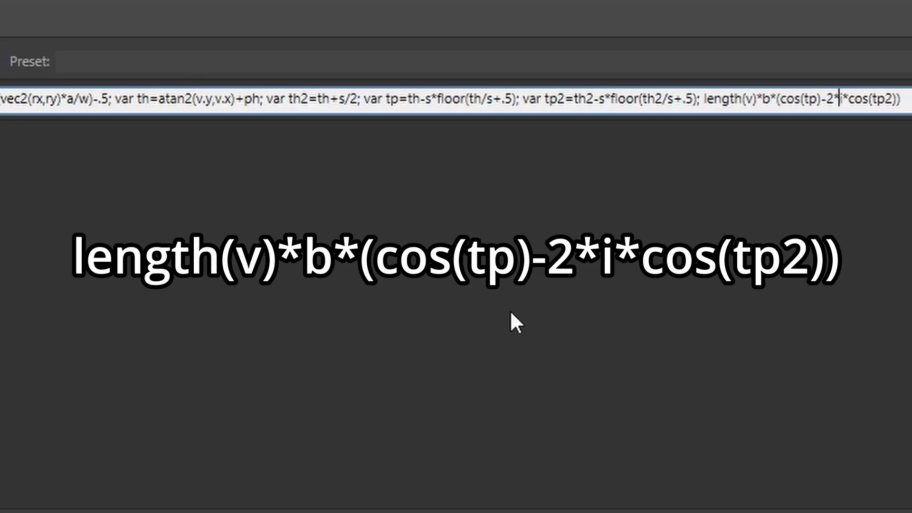
key(Return)
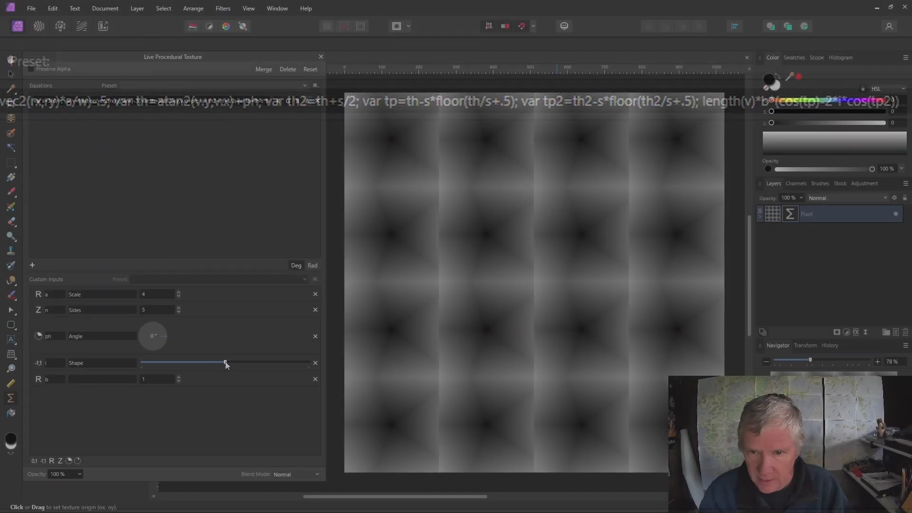
mouse_move(225, 362)
mouse_down()
mouse_move(280, 362)
mouse_move(182, 362)
mouse_move(225, 362)
mouse_up()
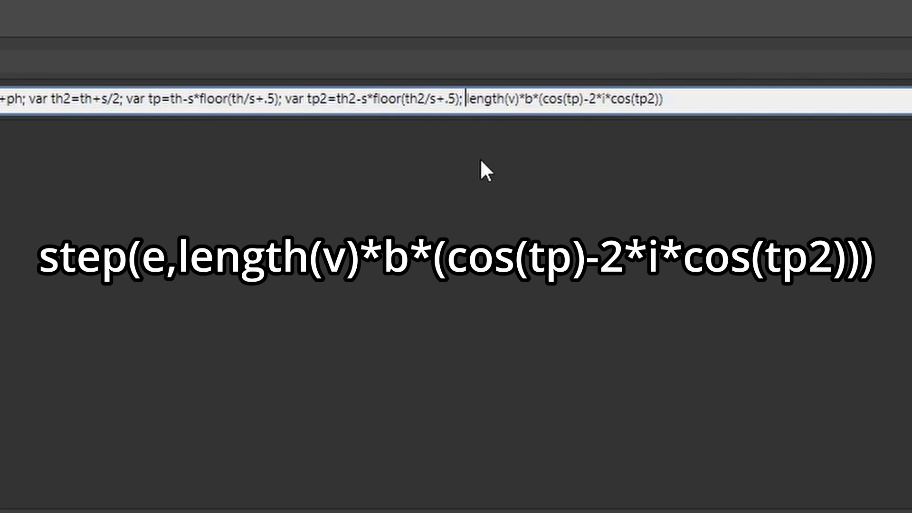
Step: Wrap the output expression in a step function with threshold e: step(e,length(v)*b*(cos(tp)-2*i*cos(tp2)))
text(step)
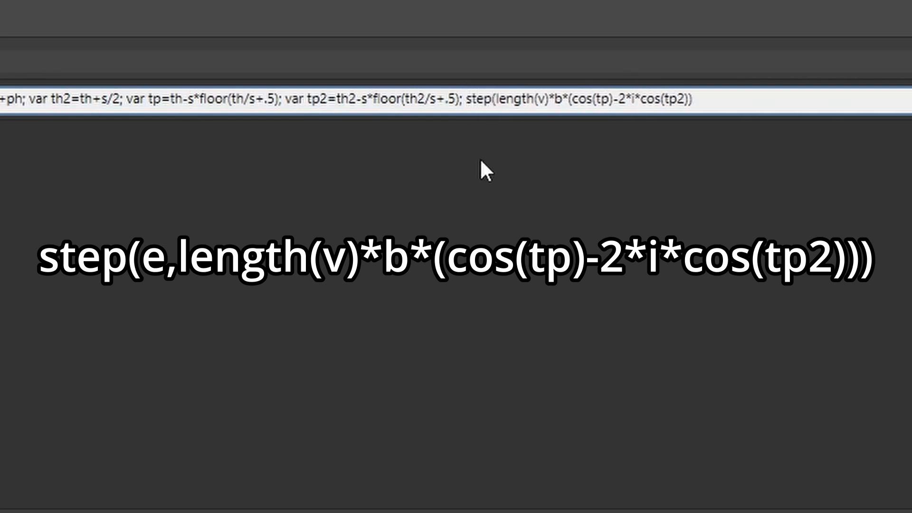
text((e,)
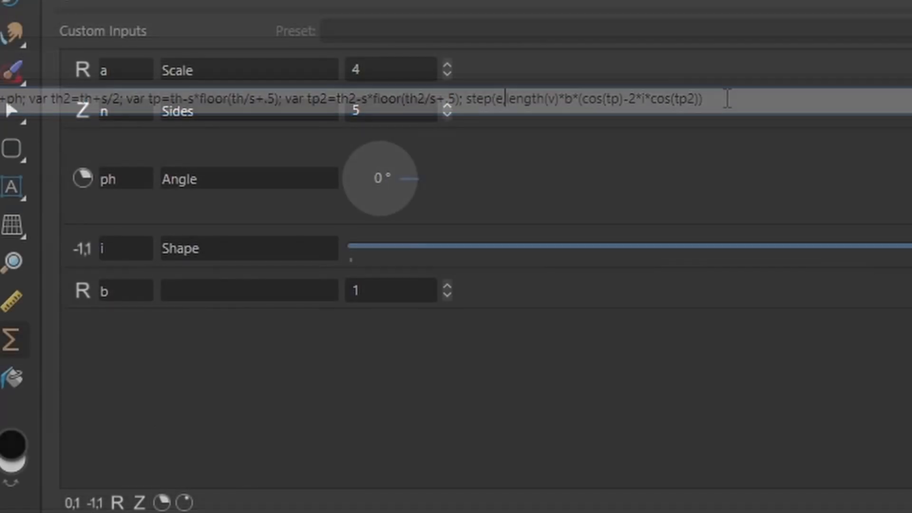
Step: Add a custom input with the range 0 to 1, name it e with the description Edge, and describe input b as Levels
click(72, 502)
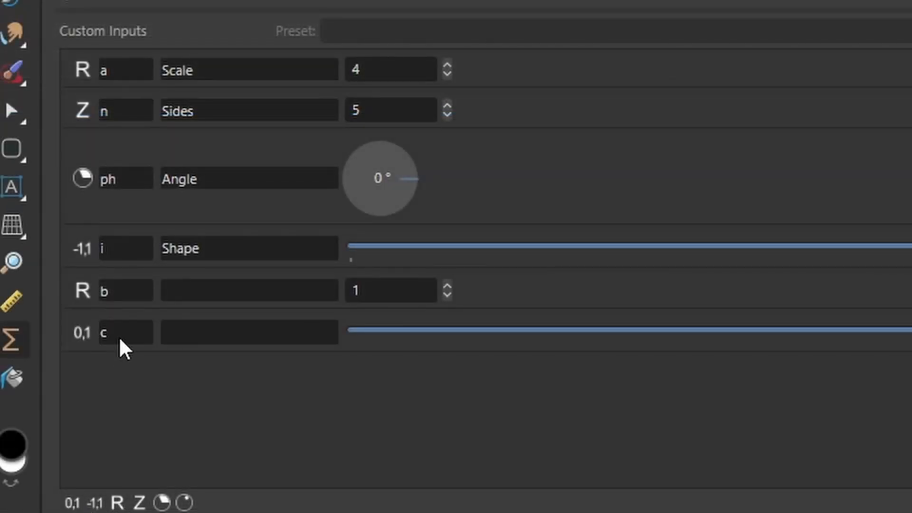
double_click(121, 335)
text(e)
key(Tab)
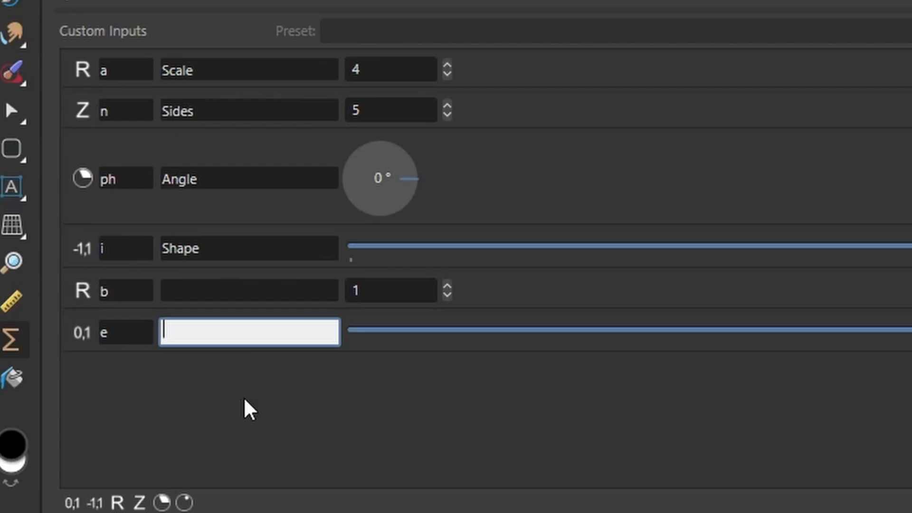
text(Edge)
click(210, 289)
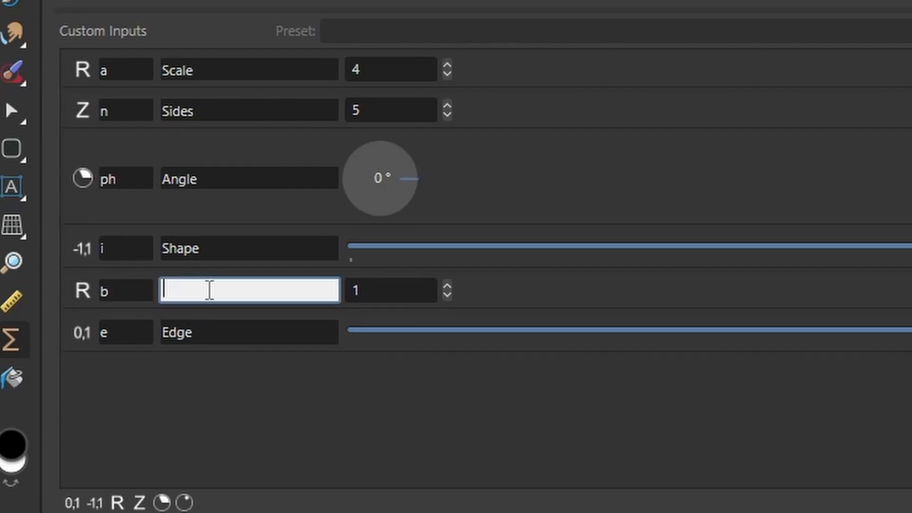
text(Levels)
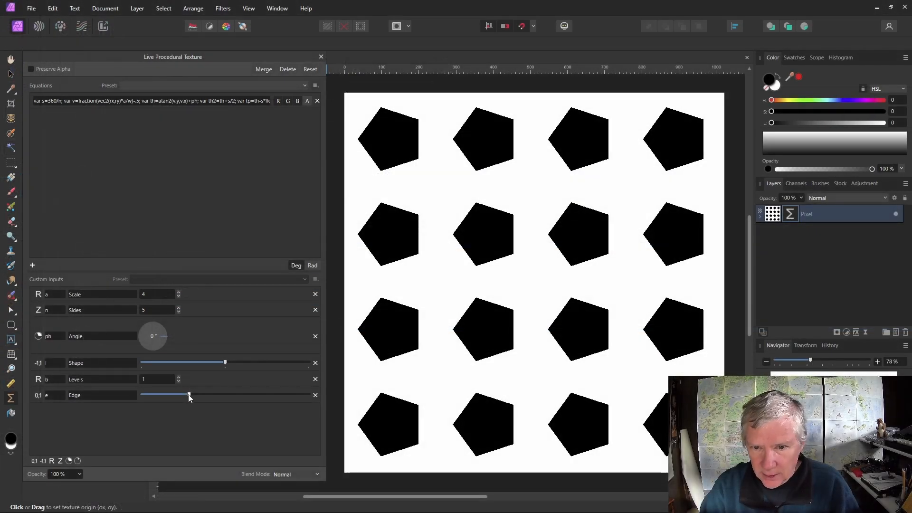
Step: Enlarge the pentagons slightly by raising Edge, and set the Angle to 270° so they point upwards
mouse_move(189, 395)
mouse_down()
mouse_move(159, 397)
mouse_move(213, 398)
mouse_move(181, 397)
mouse_move(195, 397)
mouse_up()
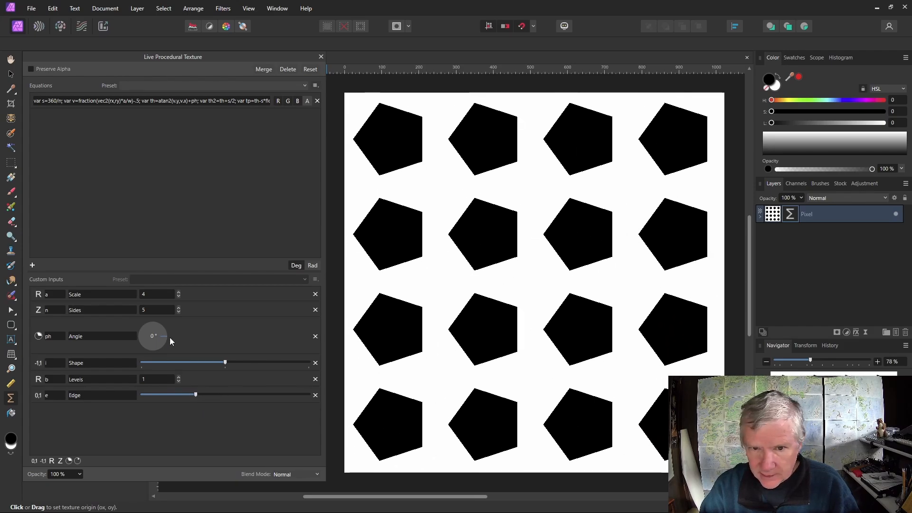
mouse_move(167, 338)
mouse_down()
mouse_move(155, 353)
mouse_move(218, 355)
mouse_move(155, 347)
mouse_up()
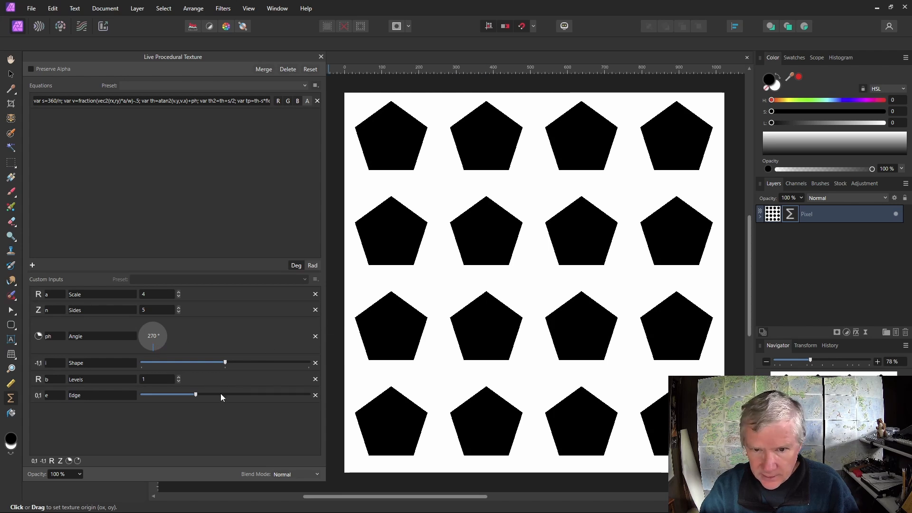
Step: Try the pattern with more sides, up to 7, and return Sides to 5
click(179, 307)
click(179, 307)
click(179, 312)
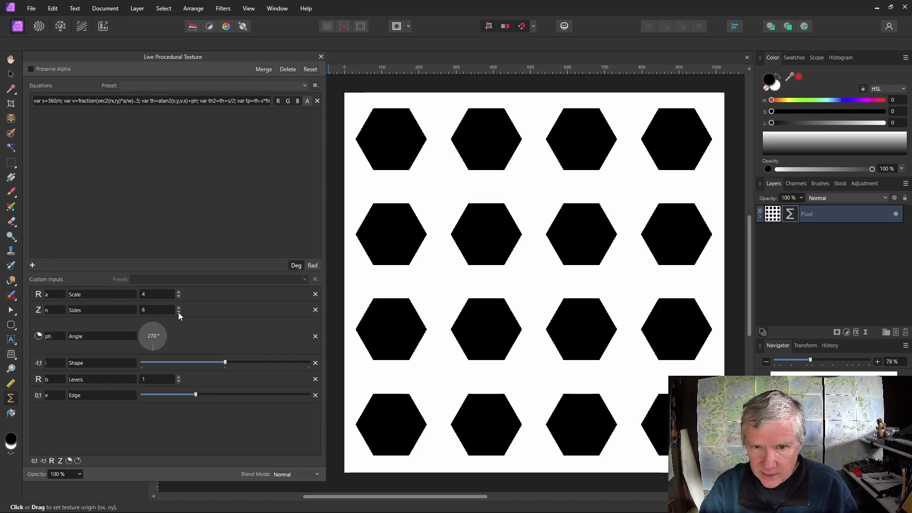
click(179, 312)
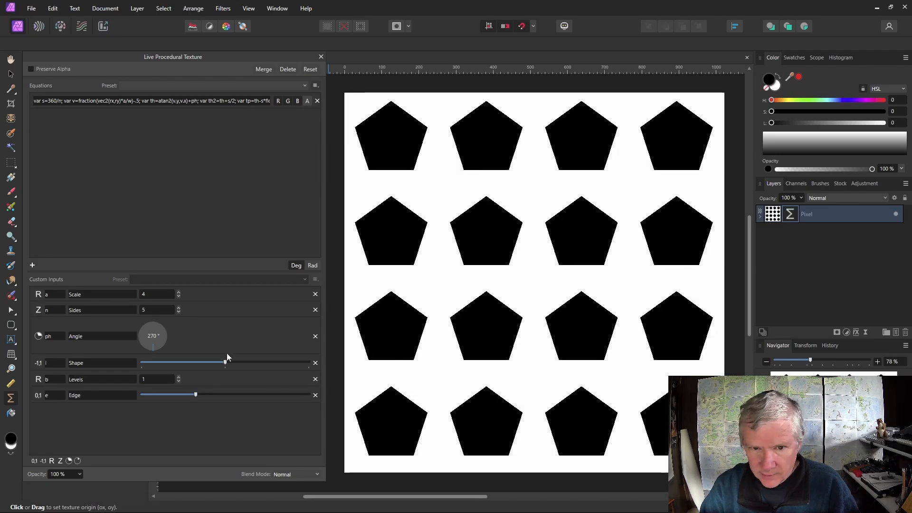
Step: Turn the pentagons into separate five-pointed stars by raising Shape above its midpoint and lowering Edge
drag(226, 362, 248, 364)
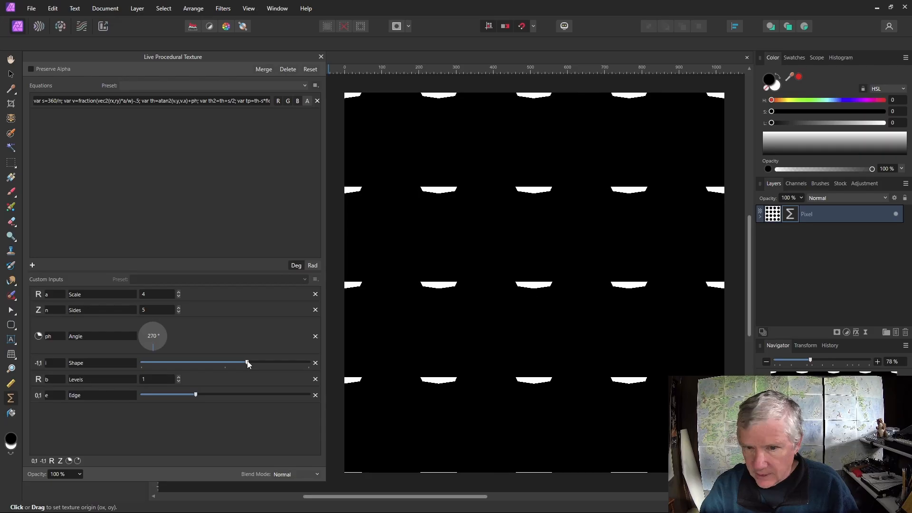
drag(196, 395, 160, 395)
drag(248, 363, 251, 363)
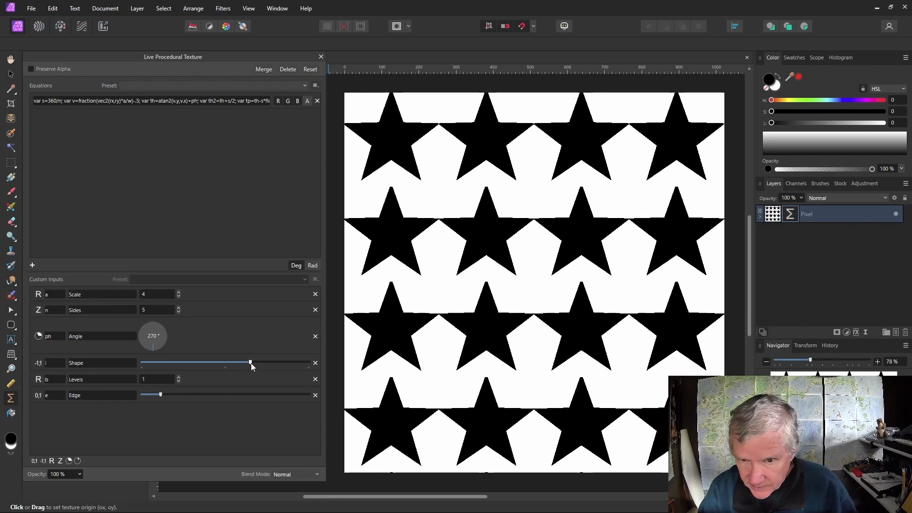
drag(250, 363, 251, 363)
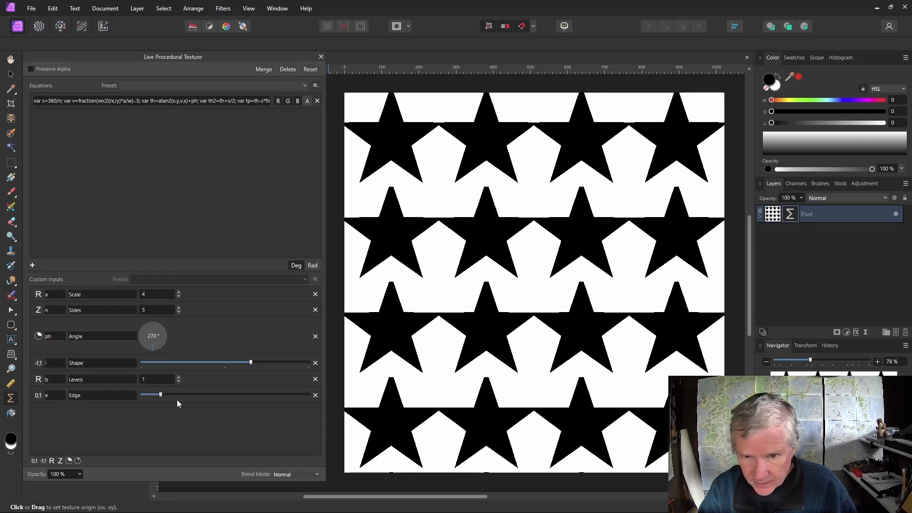
drag(162, 395, 159, 394)
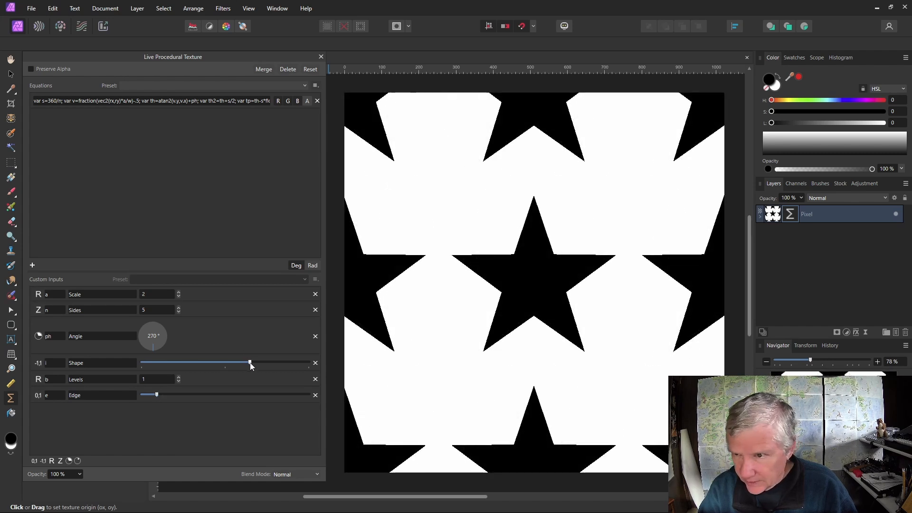
drag(251, 362, 252, 364)
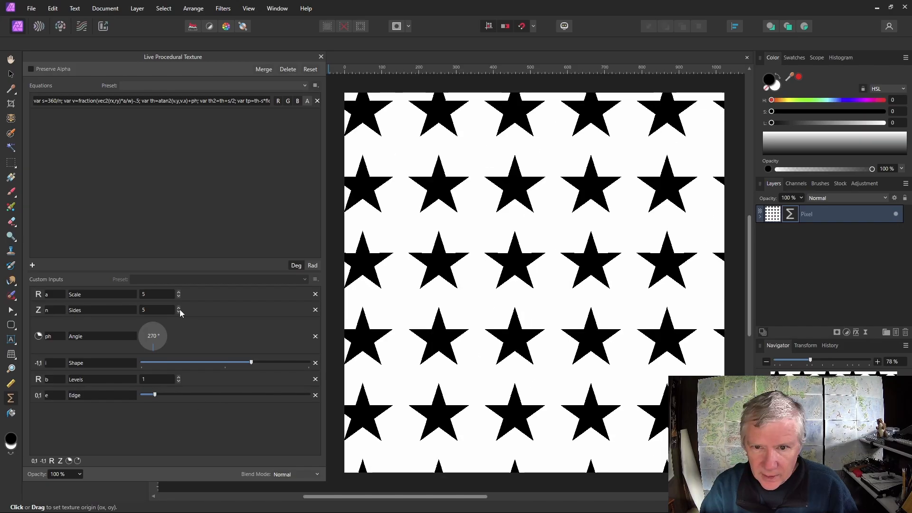
Step: Increase Sides to 12 to try twelve-pointed shapes
click(179, 308)
click(179, 308)
click(179, 308)
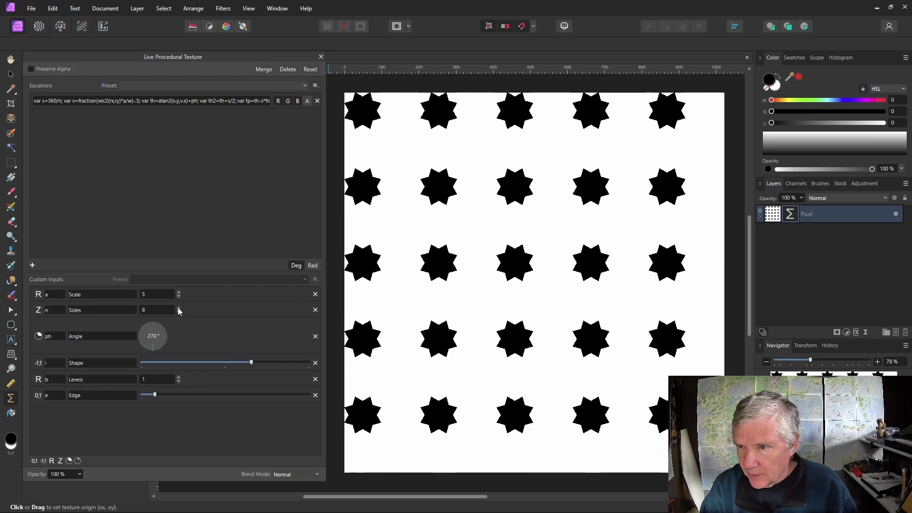
click(178, 308)
click(179, 307)
click(178, 308)
click(179, 308)
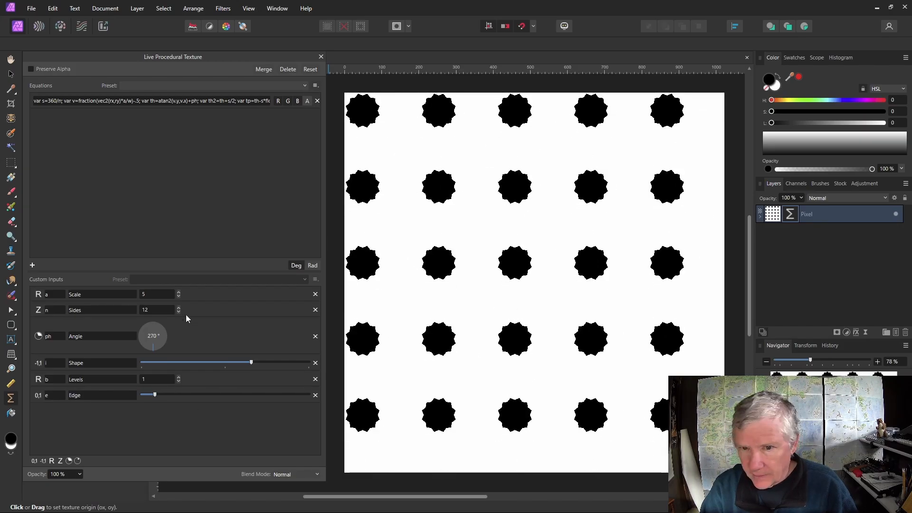
Step: Sharpen the points of the twelve-sided shapes by raising Shape and lowering Edge
drag(252, 363, 260, 364)
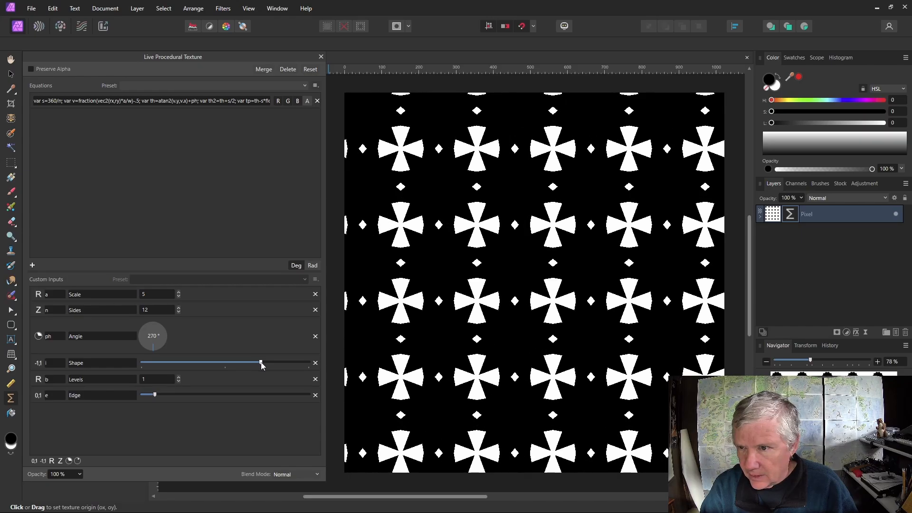
drag(155, 398, 150, 398)
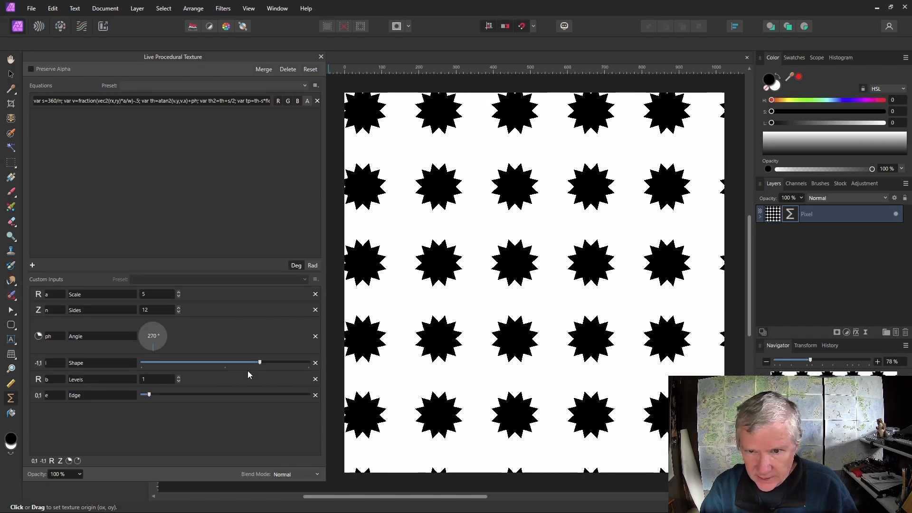
drag(260, 362, 263, 365)
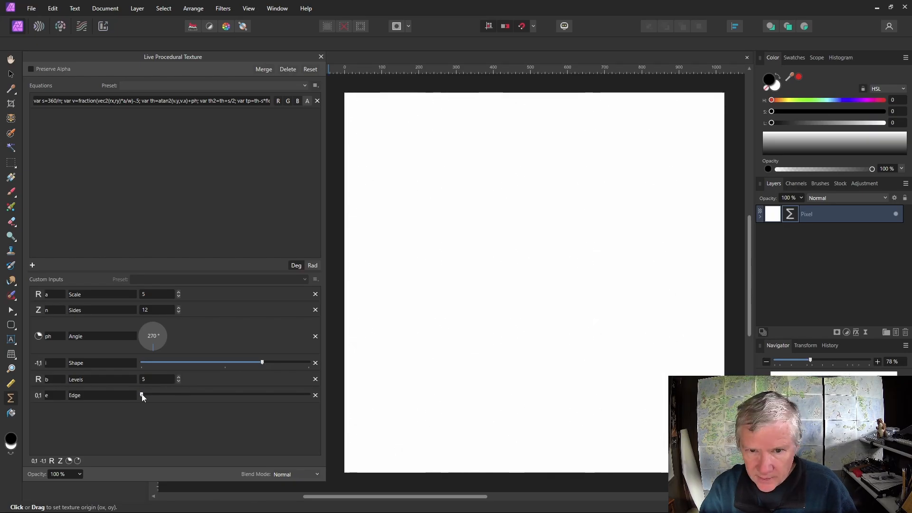
Step: Raise Edge slightly above zero and fine-tune Shape upwards until the twelve rays extend across neighbouring tiles
mouse_move(141, 394)
mouse_down()
mouse_move(156, 395)
mouse_move(147, 395)
mouse_up()
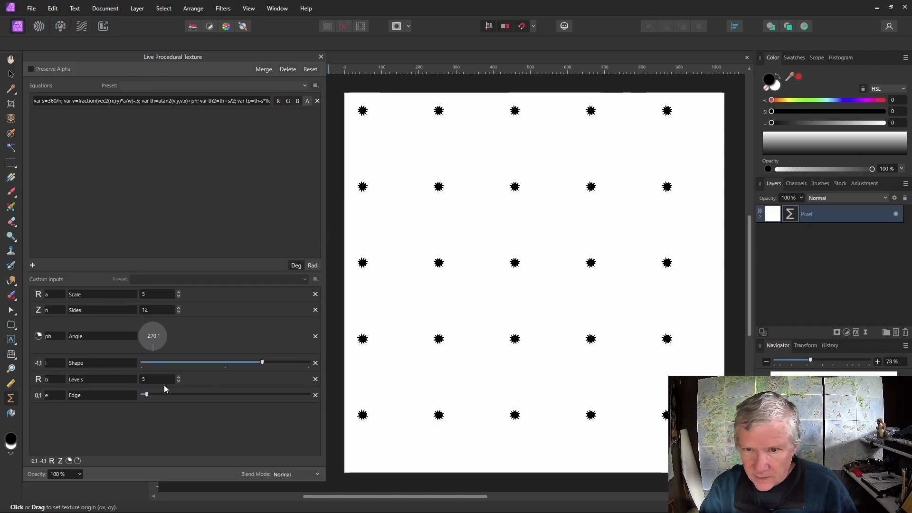
drag(263, 363, 266, 363)
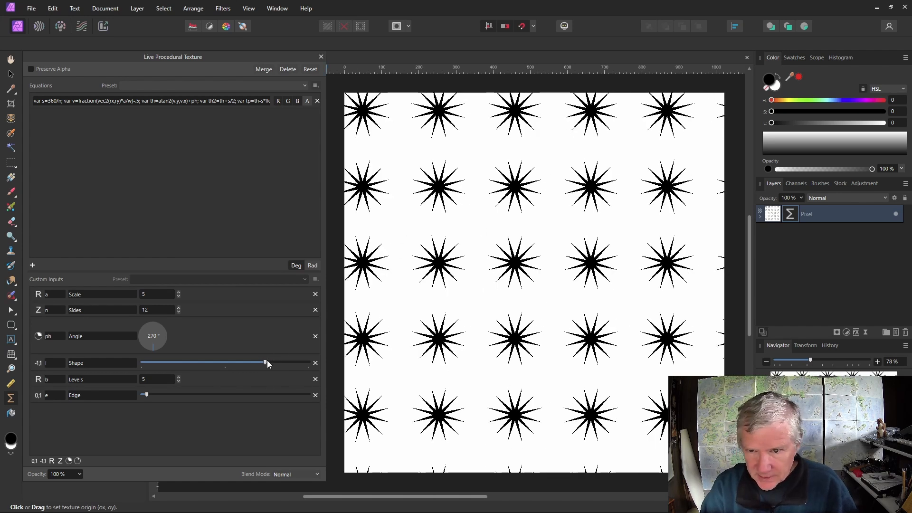
drag(264, 363, 267, 365)
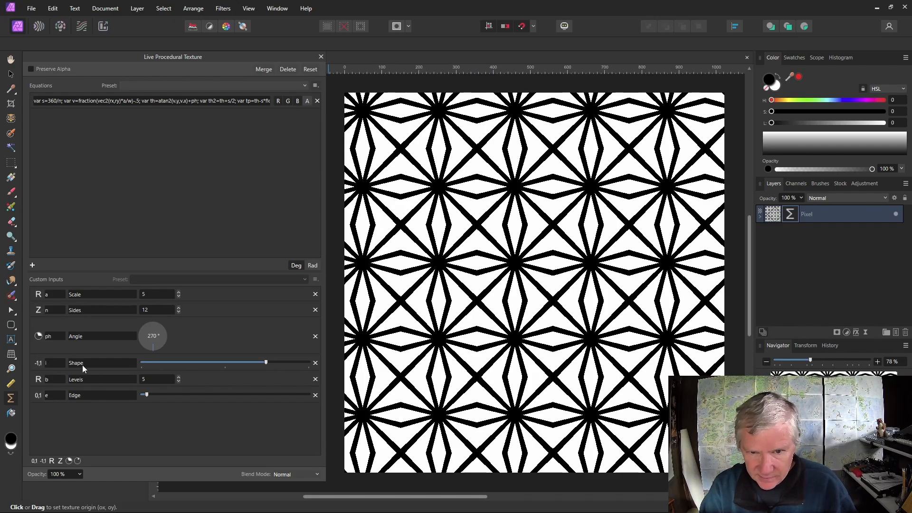
Step: Increase Sides to 29 to try many-pointed bursts
click(178, 307)
click(178, 307)
click(178, 307)
click(178, 307)
click(178, 307)
click(178, 307)
click(178, 308)
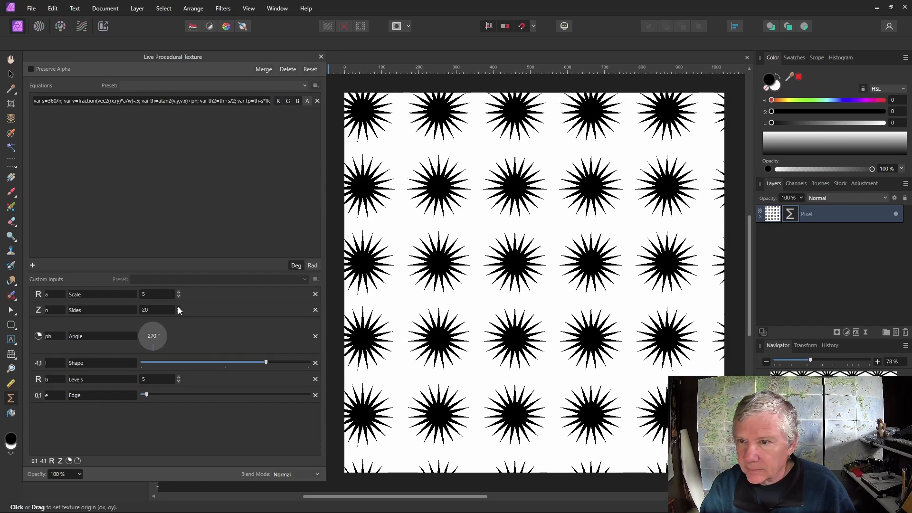
click(178, 307)
click(178, 307)
click(178, 308)
click(178, 307)
click(178, 307)
click(178, 308)
click(178, 308)
click(178, 308)
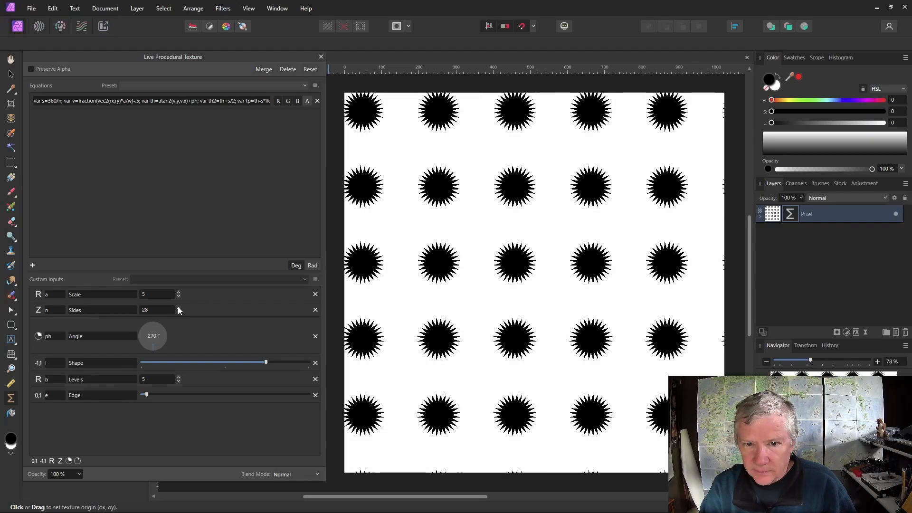
click(178, 308)
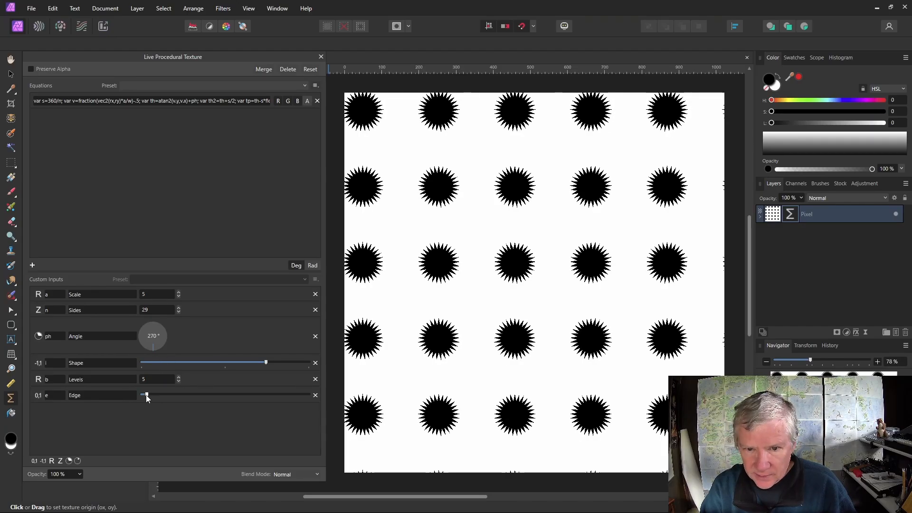
Step: Set Levels to 38 and fine-tune Edge and Shape to stretch the bursts into thin radiating lines
drag(147, 395, 179, 377)
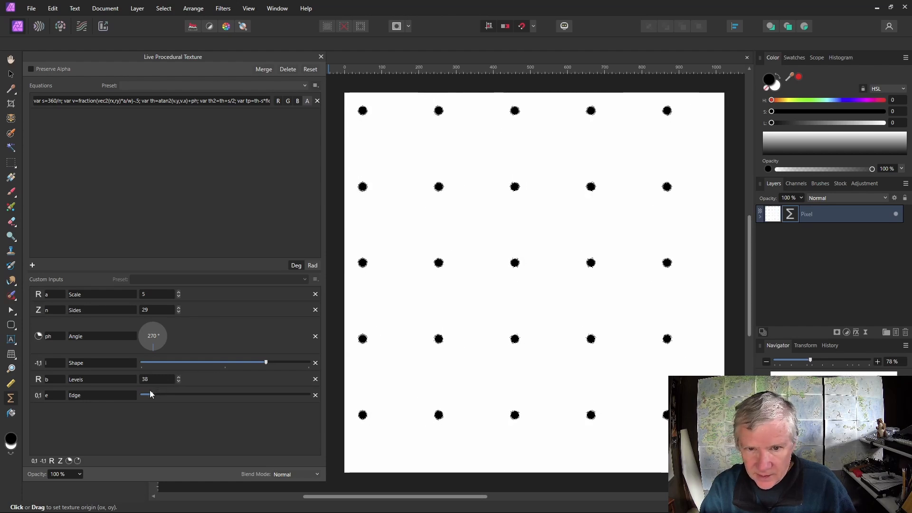
drag(267, 362, 268, 363)
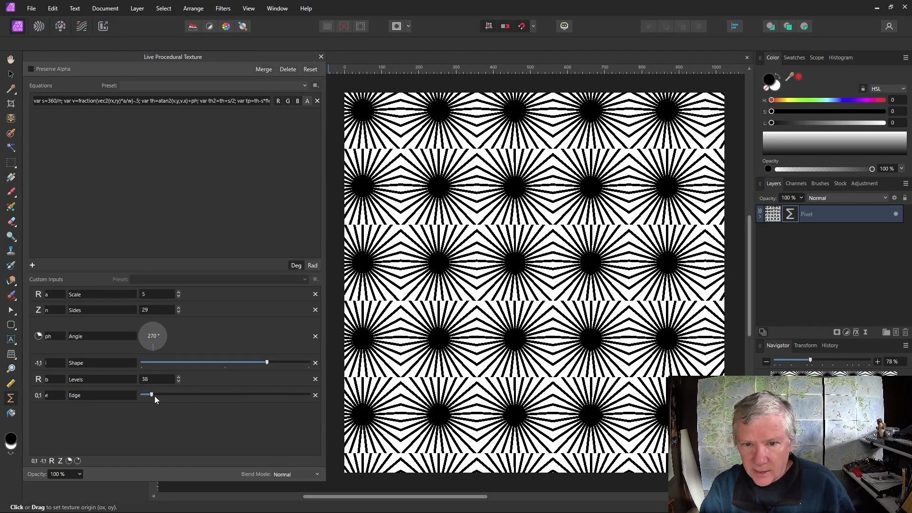
drag(152, 396, 145, 397)
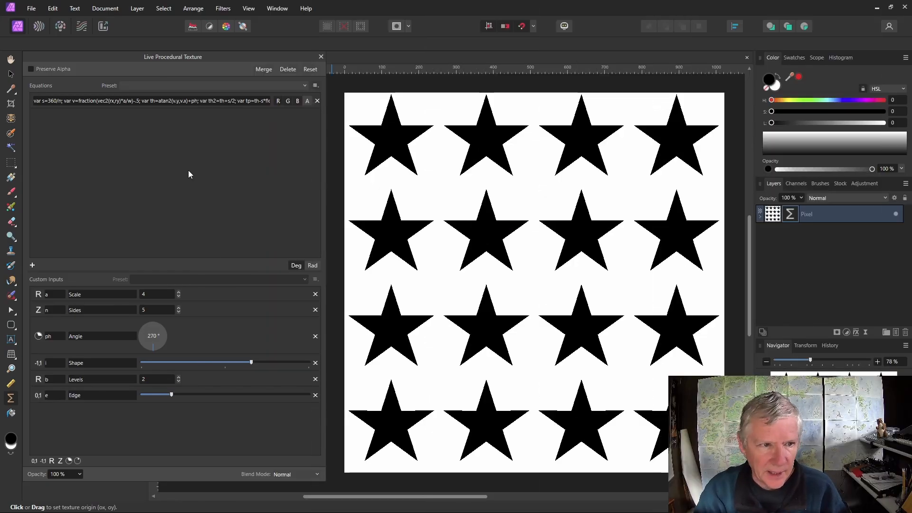
Step: Widen the procedural texture dialog, change step to smoothstep in the output expression, and apply the equation
drag(324, 190, 769, 185)
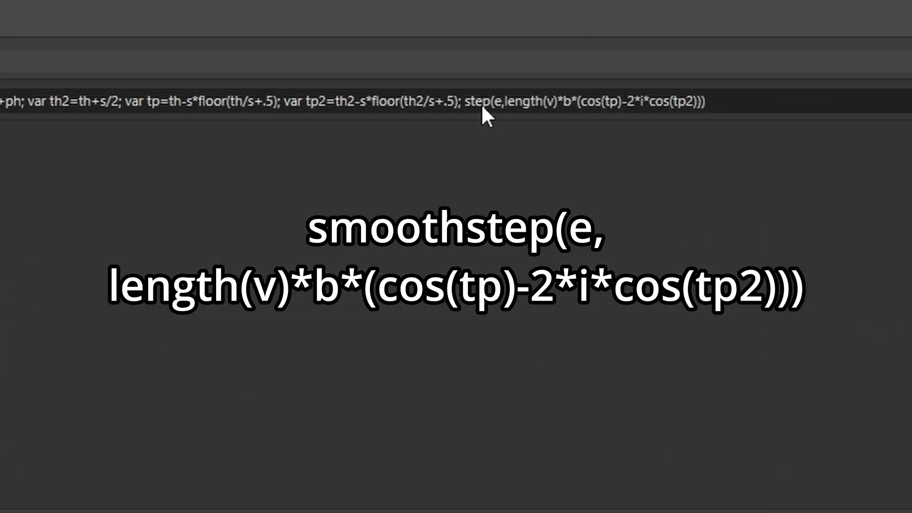
click(465, 103)
click(465, 103)
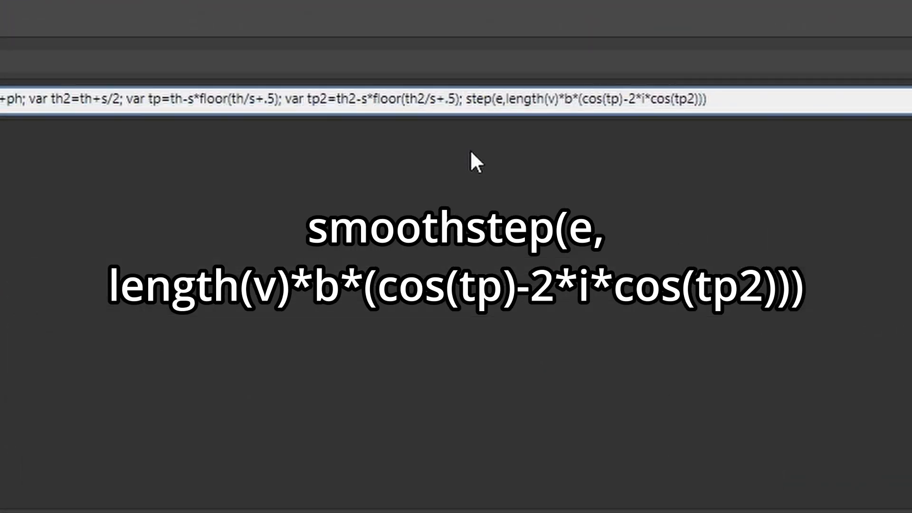
text(smooth)
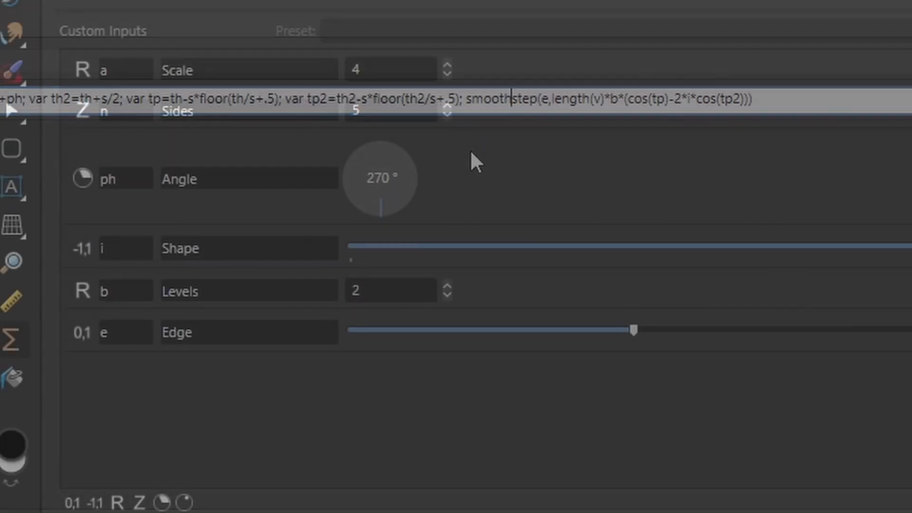
key(Return)
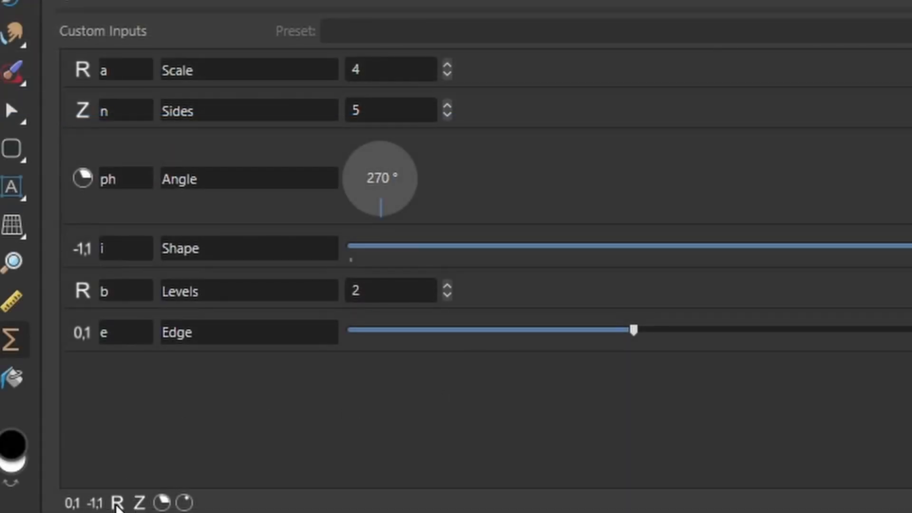
Step: Add a 0-to-1 custom input with variable e2, describe it as Line Thickness, and lower its value
click(72, 503)
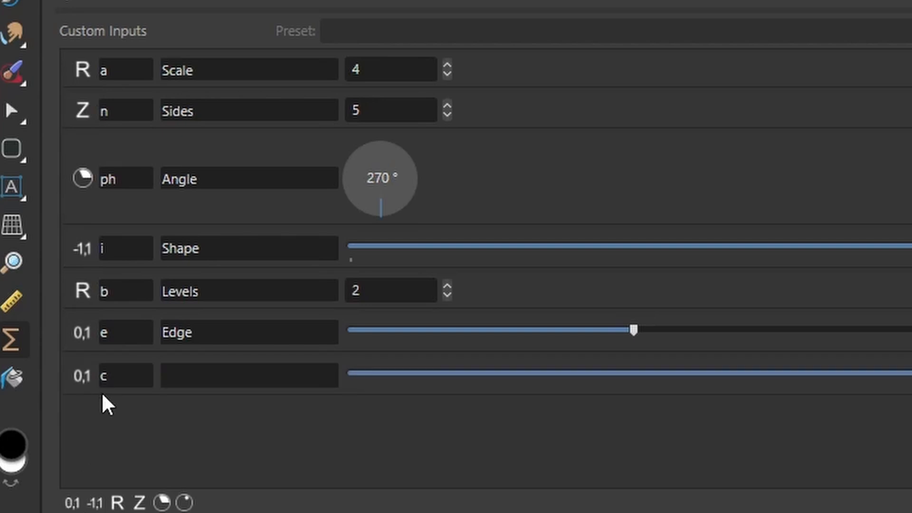
double_click(122, 377)
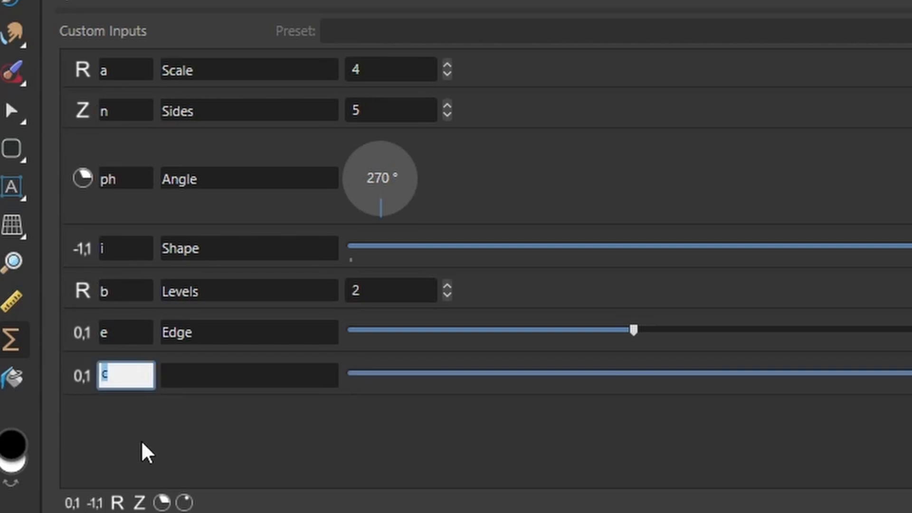
text(e2)
click(230, 377)
text(Line)
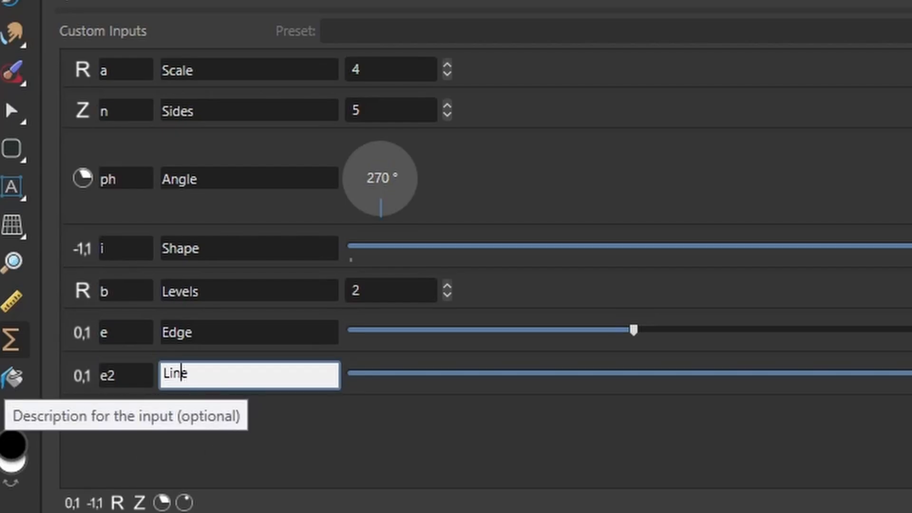
text( Thickness)
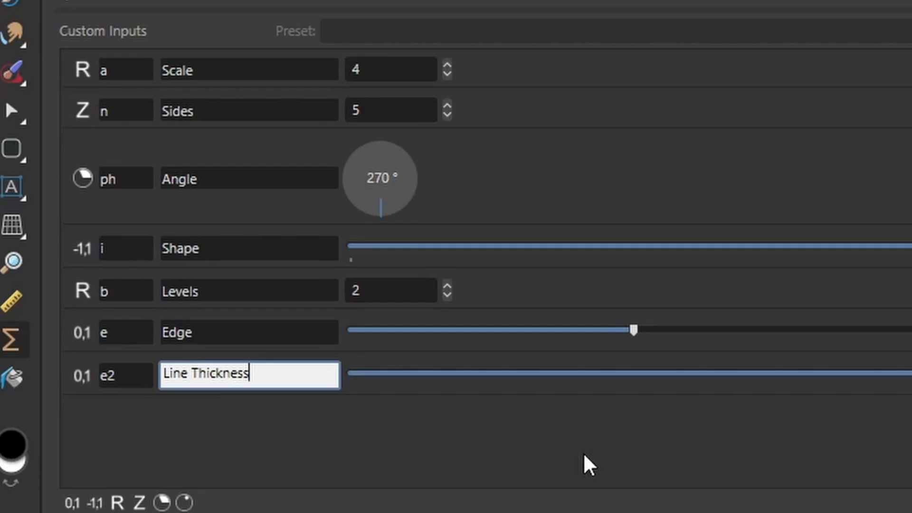
key(Return)
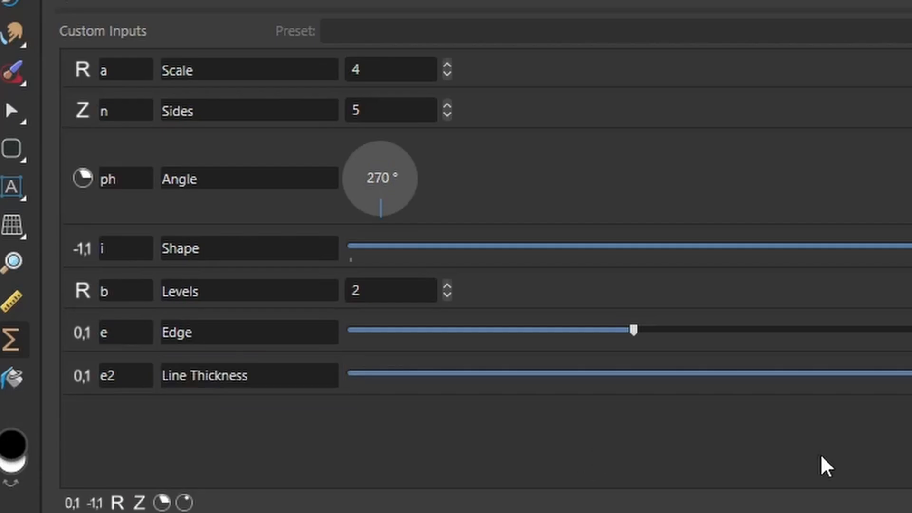
drag(625, 390, 452, 391)
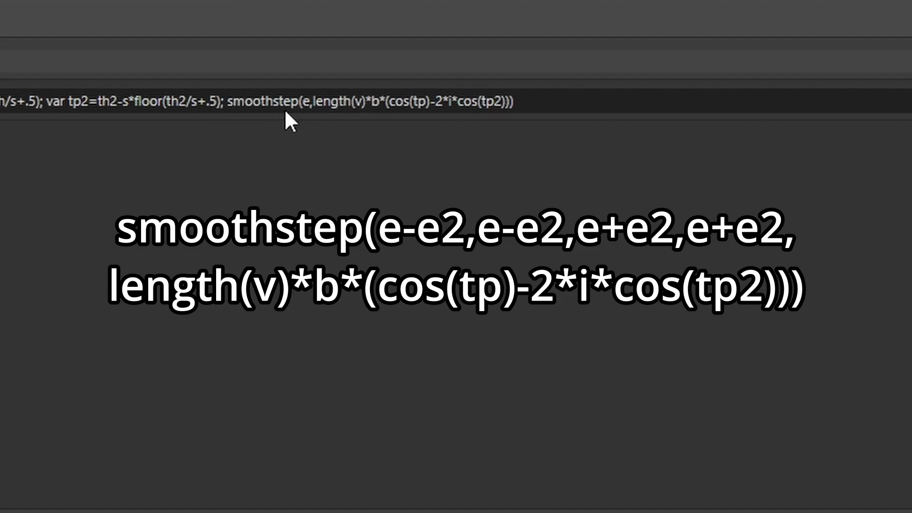
Step: Expand the smoothstep edge arguments in the equation to e-e2,e-e2,e+e2,e+e2 ahead of the length(v) term
click(311, 105)
click(311, 105)
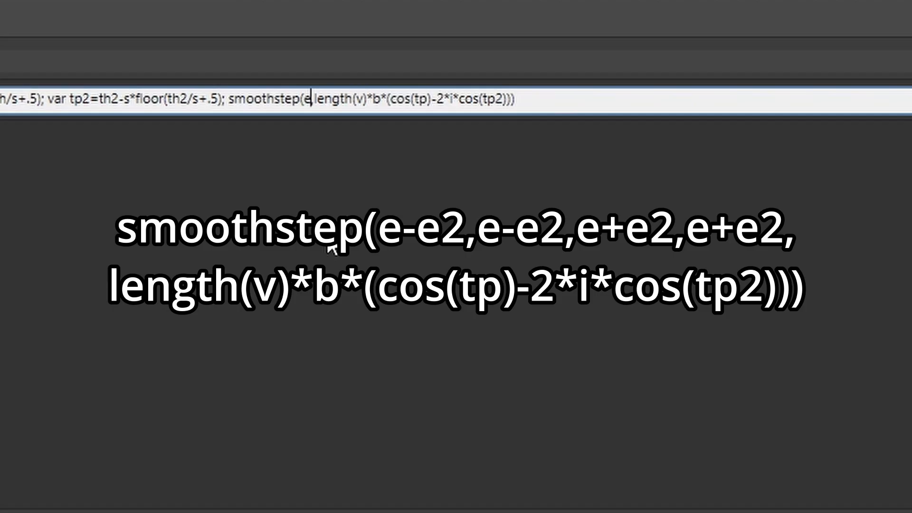
text(-e2,e)
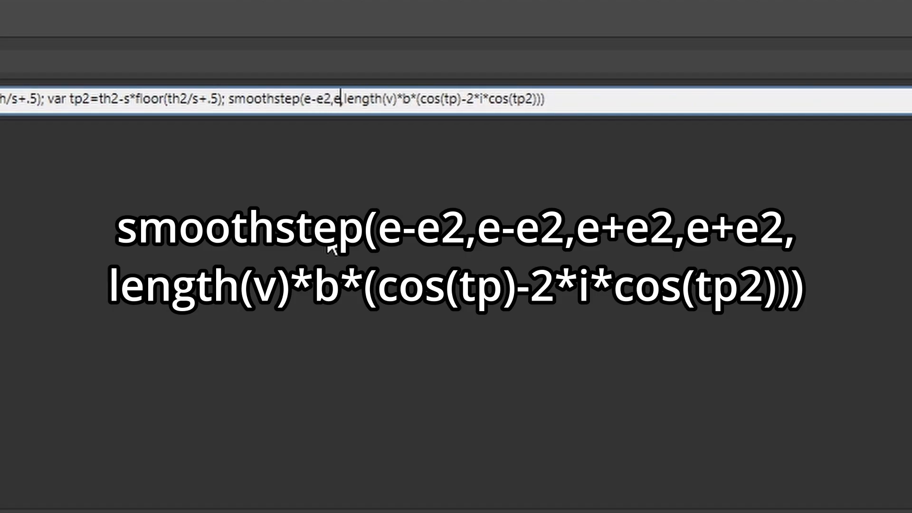
text(-e2,)
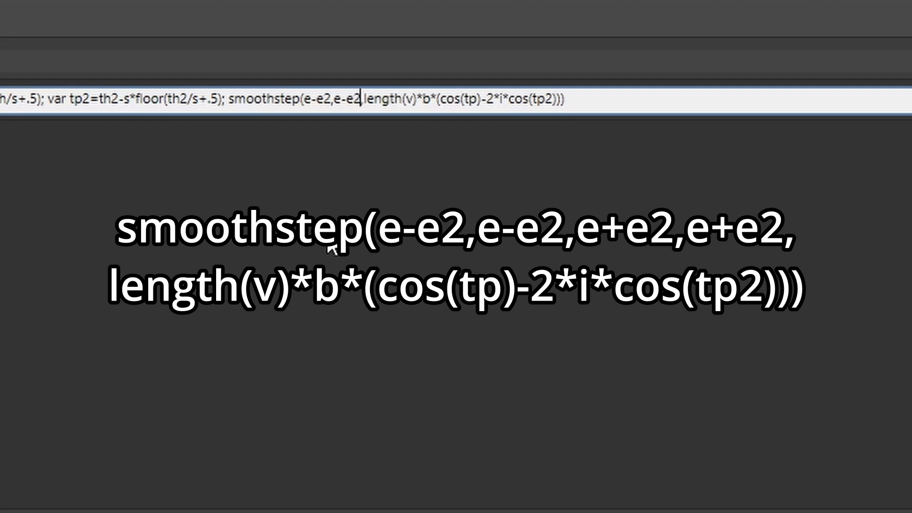
text(e)
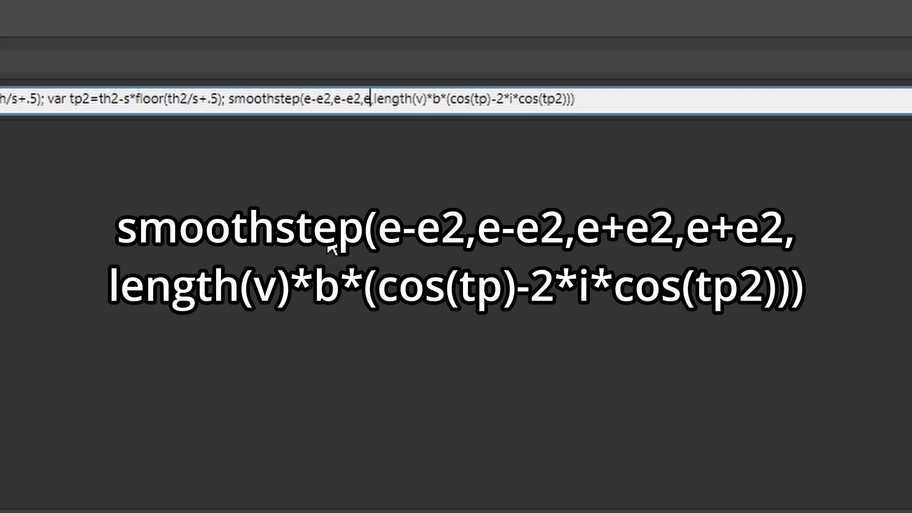
text(+e2,)
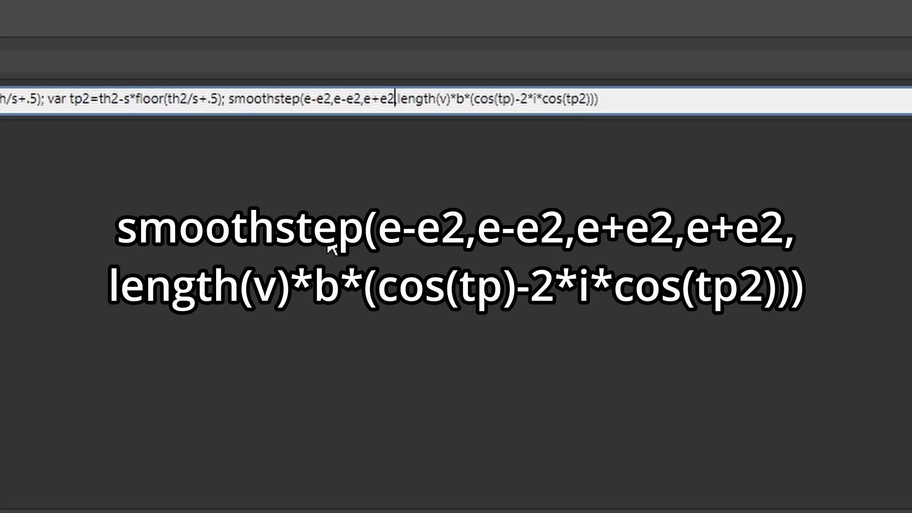
text(,)
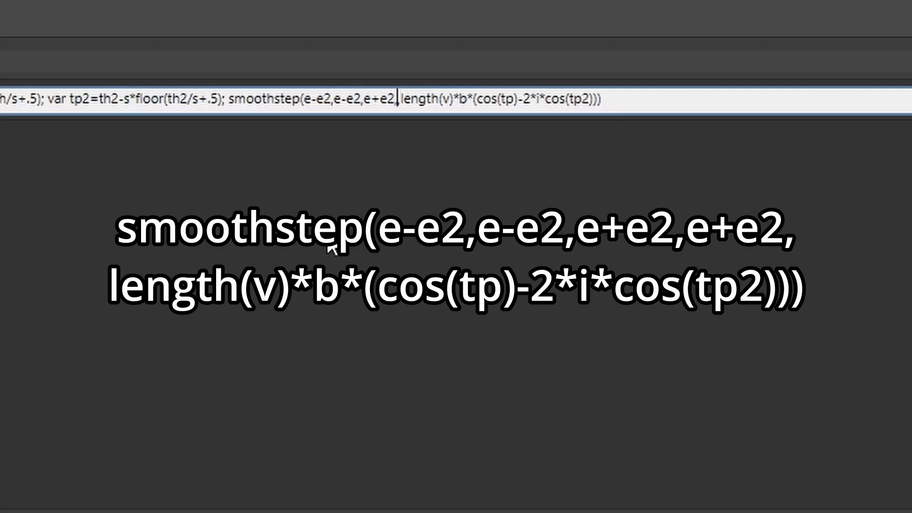
text(e+e2)
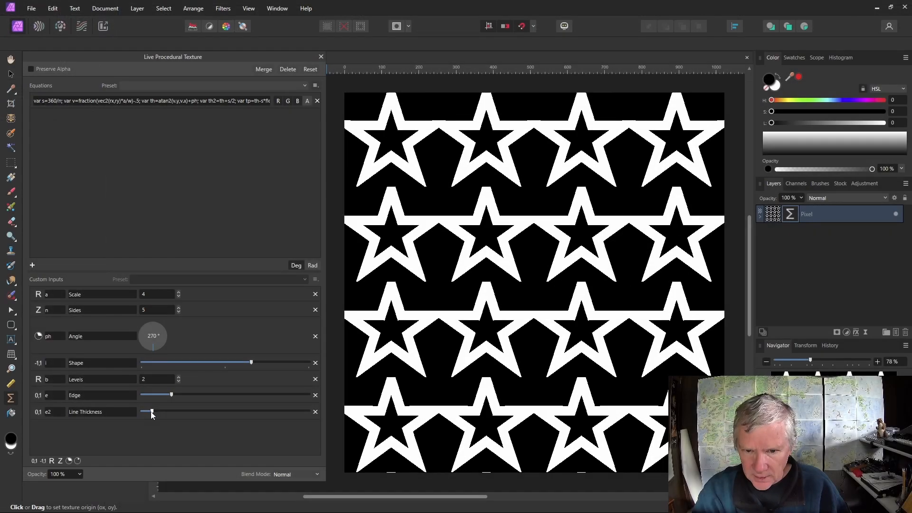
Step: Reduce Line Thickness and Edge, set Scale to 2, and shift the texture origin so four whole star outlines fit the canvas
mouse_move(151, 410)
mouse_down()
mouse_move(164, 414)
mouse_move(148, 416)
mouse_move(190, 395)
mouse_move(160, 395)
mouse_up()
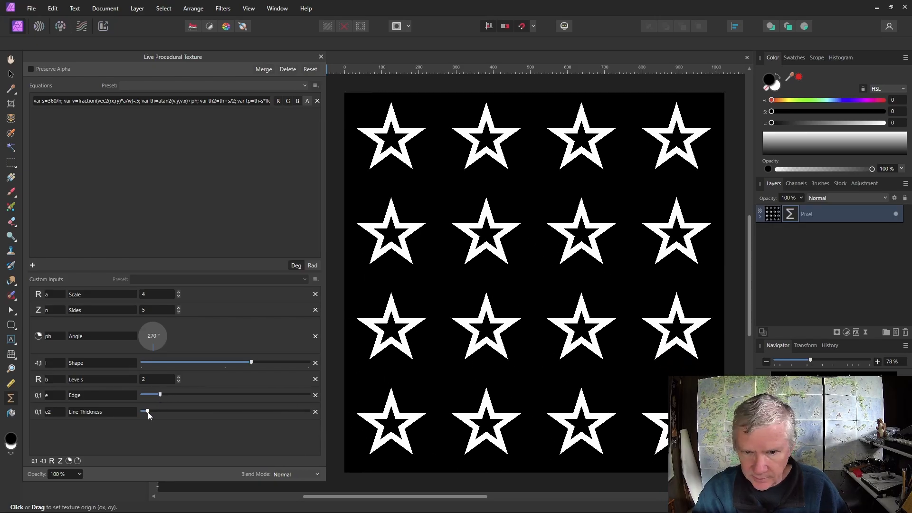
click(178, 297)
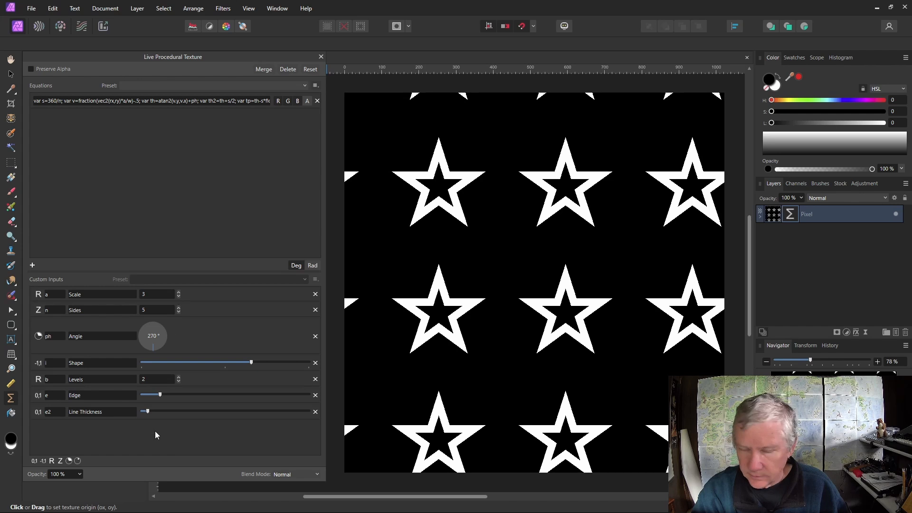
click(179, 295)
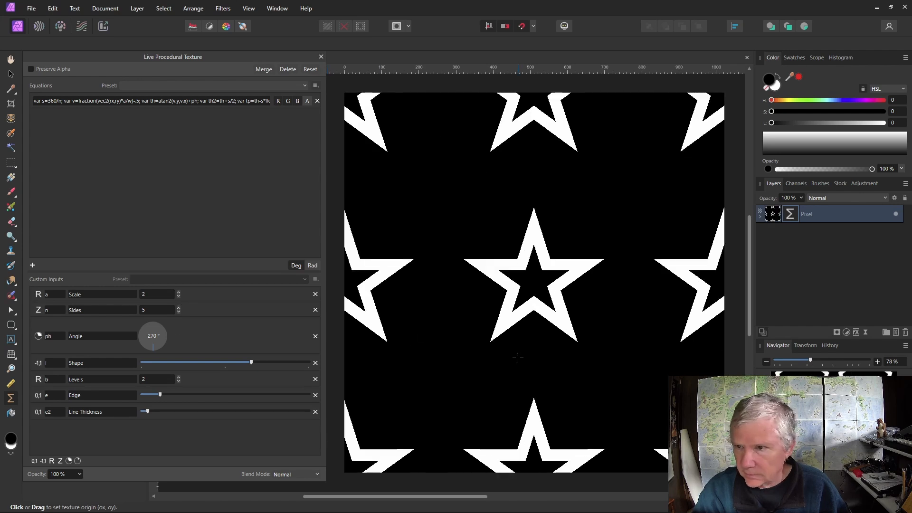
drag(518, 358, 418, 260)
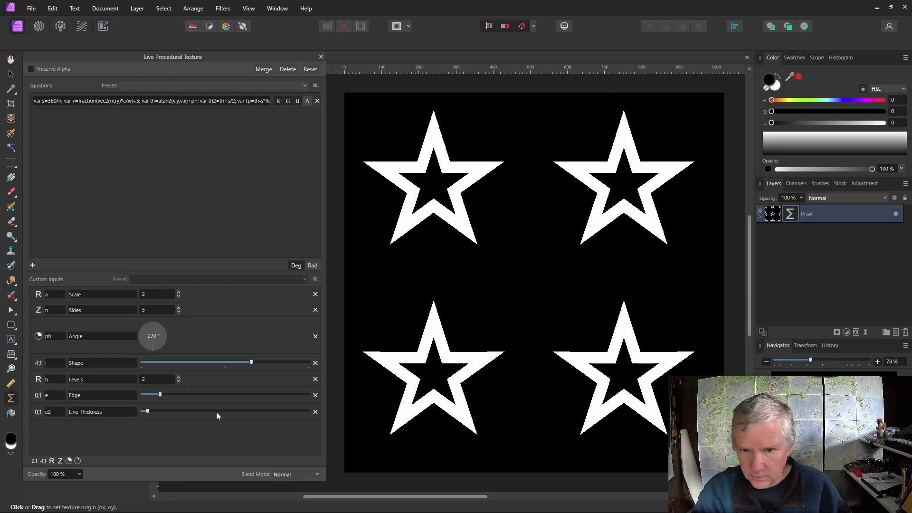
Step: Thin the star outlines further, reduce Shape slightly, and raise Edge until neighbouring five-pointed stars run into each other
drag(148, 413, 159, 396)
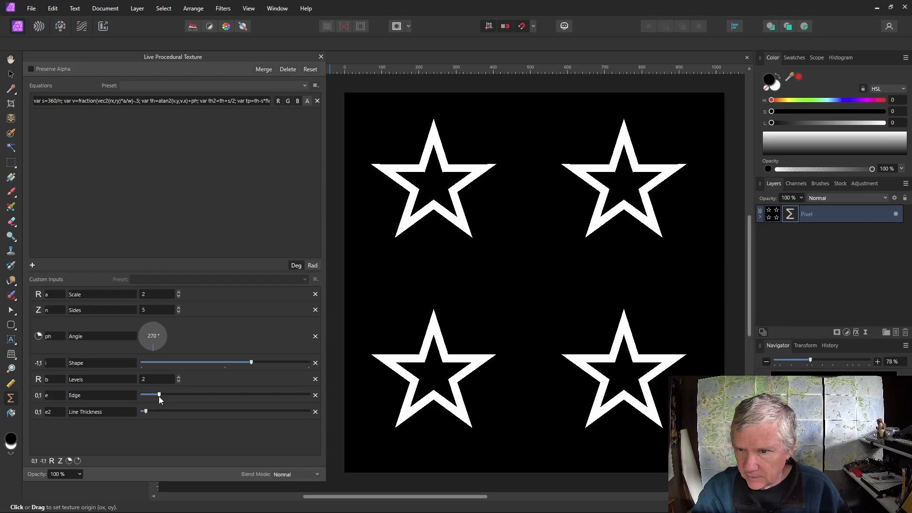
drag(253, 364, 249, 365)
drag(159, 397, 191, 397)
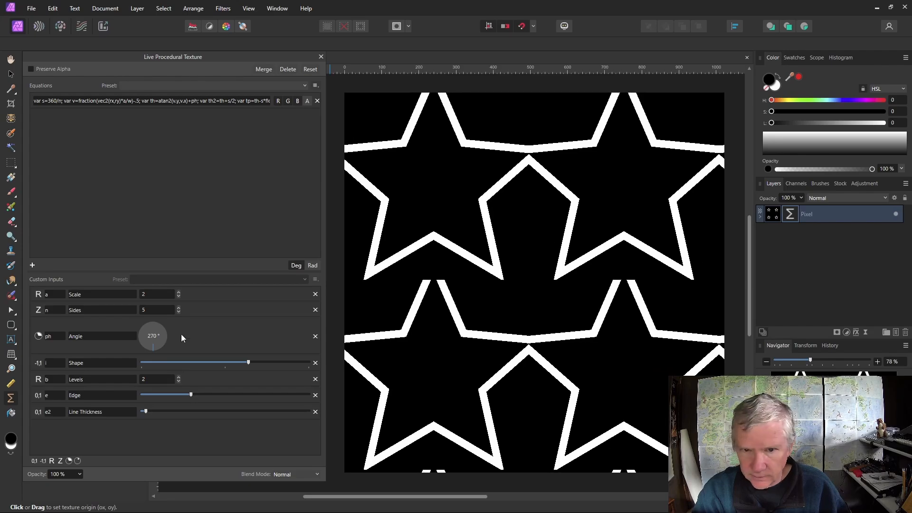
Step: Set Sides to 4 and Scale to 4, and fine-tune Edge and Shape until the four-pointed star outlines form a diamond lattice
click(179, 311)
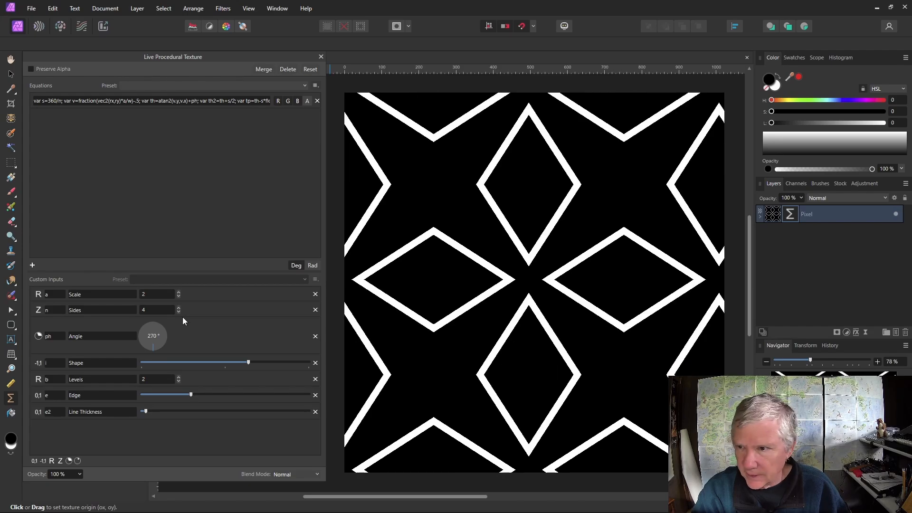
drag(193, 398, 165, 397)
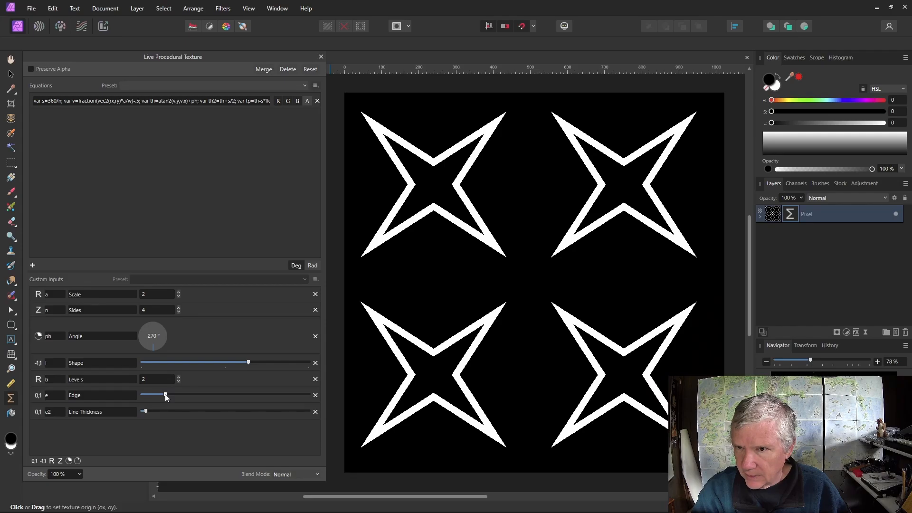
click(178, 293)
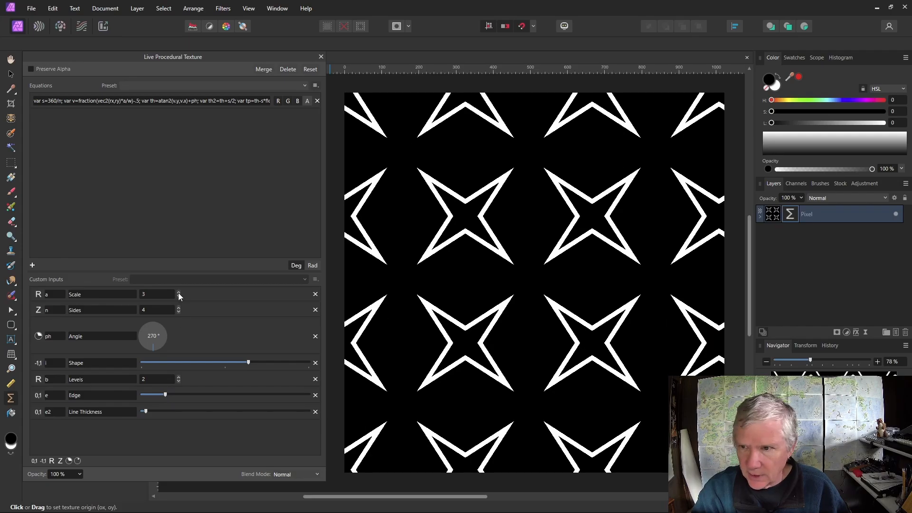
click(179, 293)
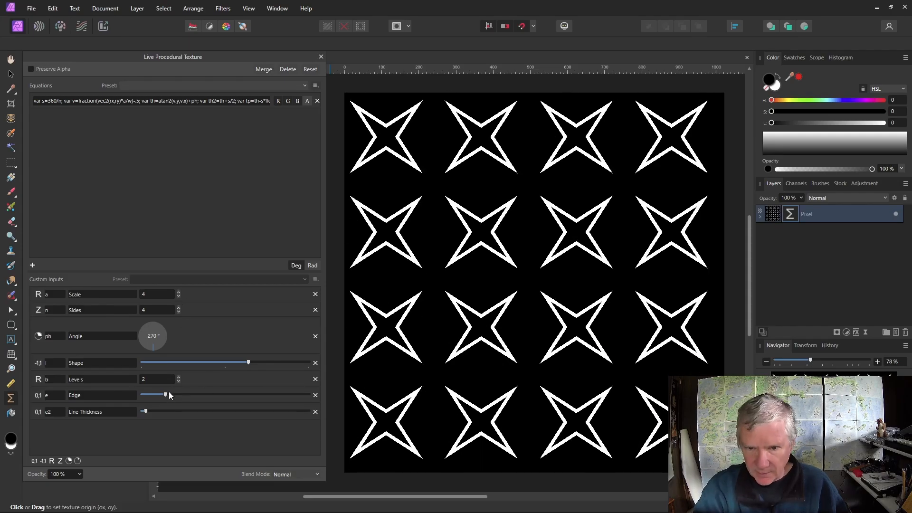
drag(166, 398, 178, 397)
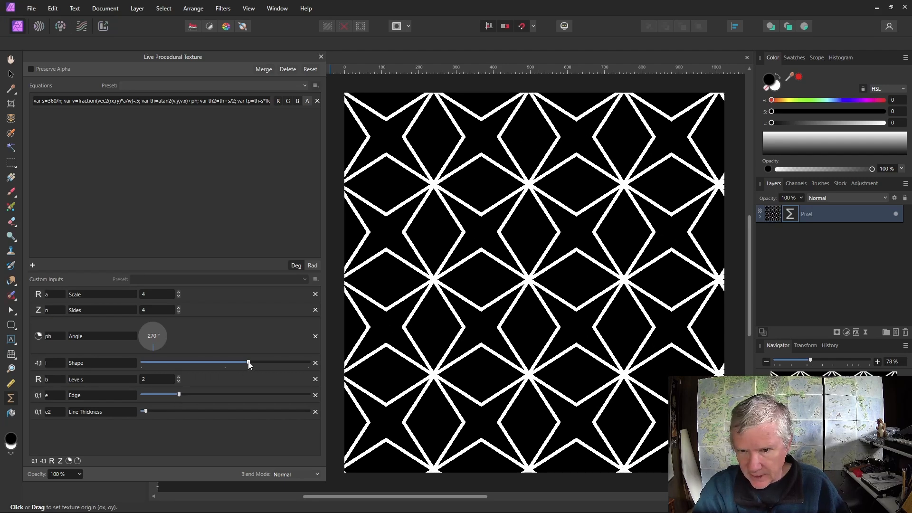
mouse_move(248, 363)
mouse_down()
mouse_move(261, 364)
mouse_move(251, 367)
mouse_up()
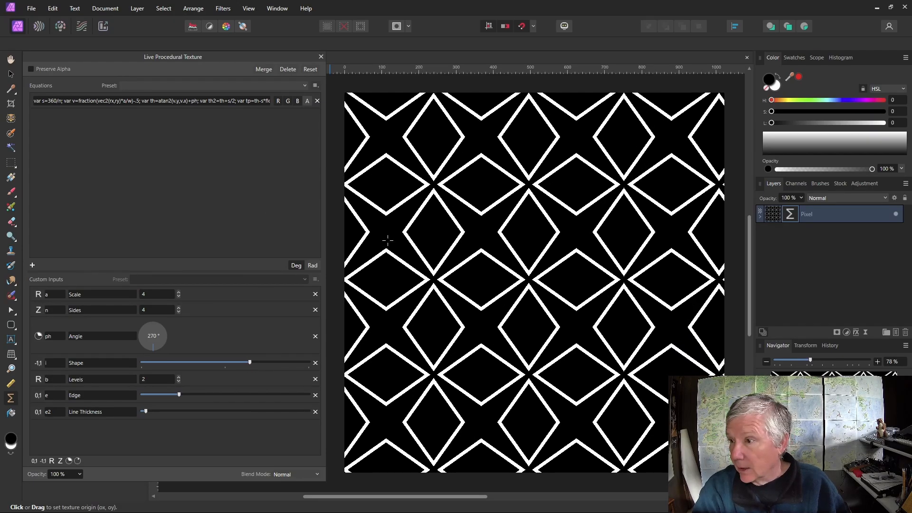
Step: Add a Gradient Map adjustment, trying presets G3 4, G5 4 and G5 5 before settling on G3 3
click(862, 184)
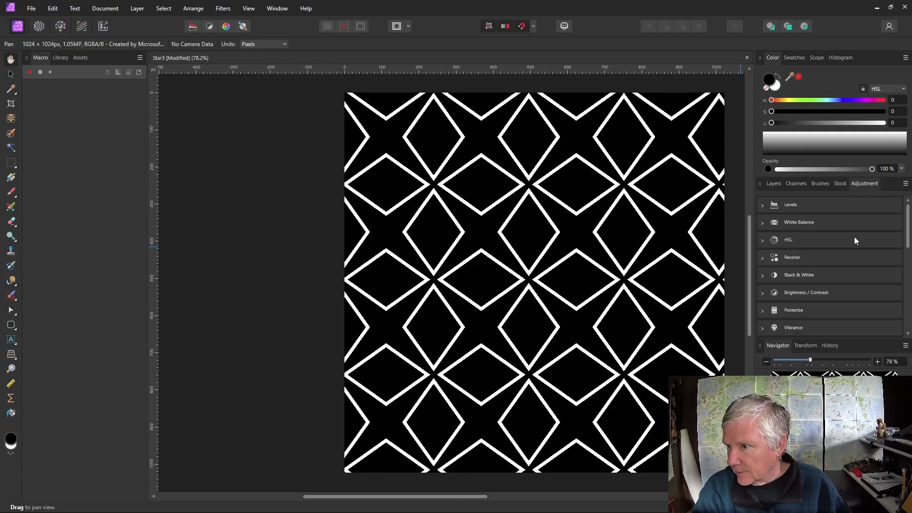
scroll(851, 237, down, 5)
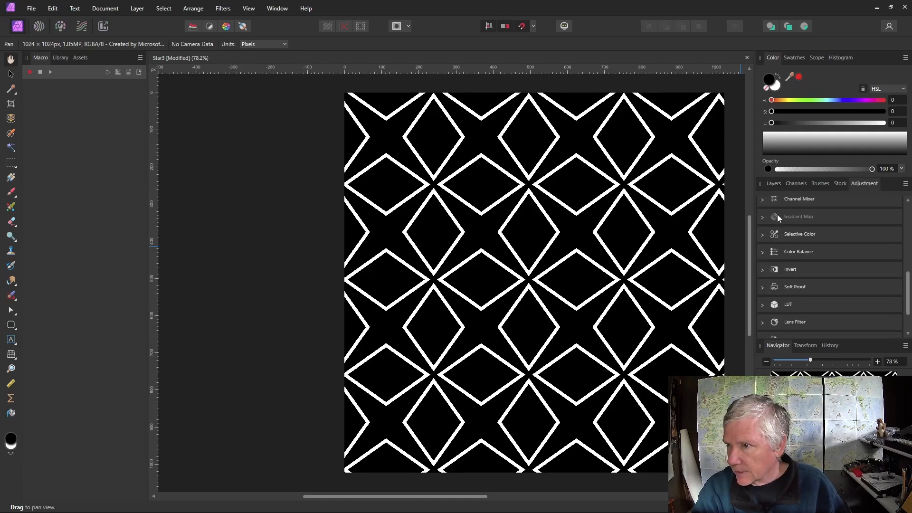
click(777, 216)
scroll(850, 259, down, 5)
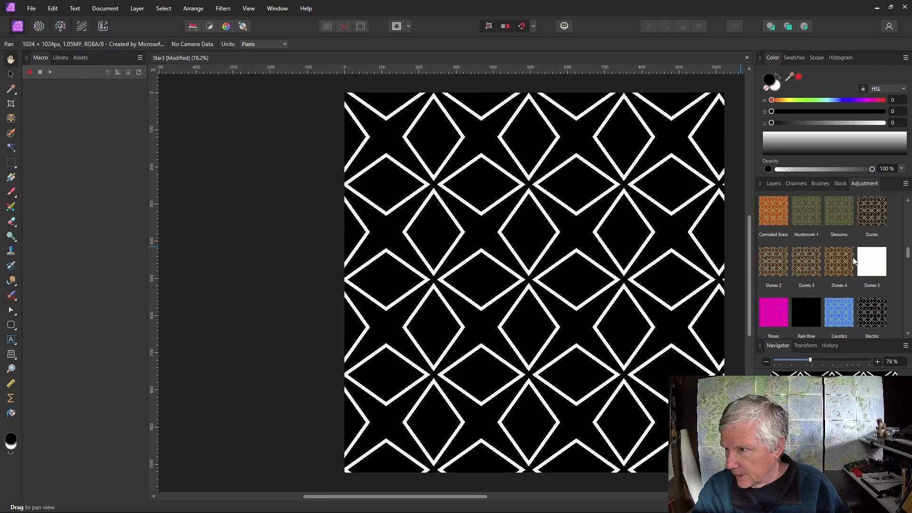
scroll(853, 260, down, 6)
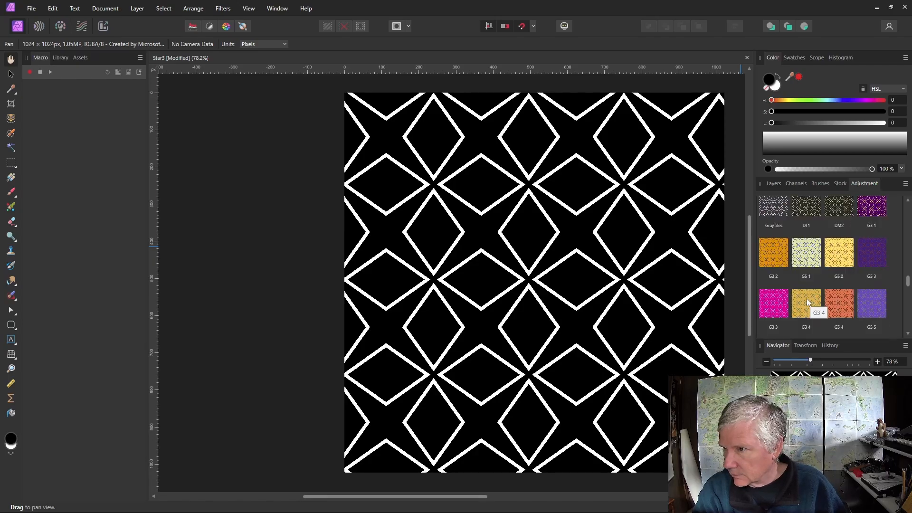
click(806, 298)
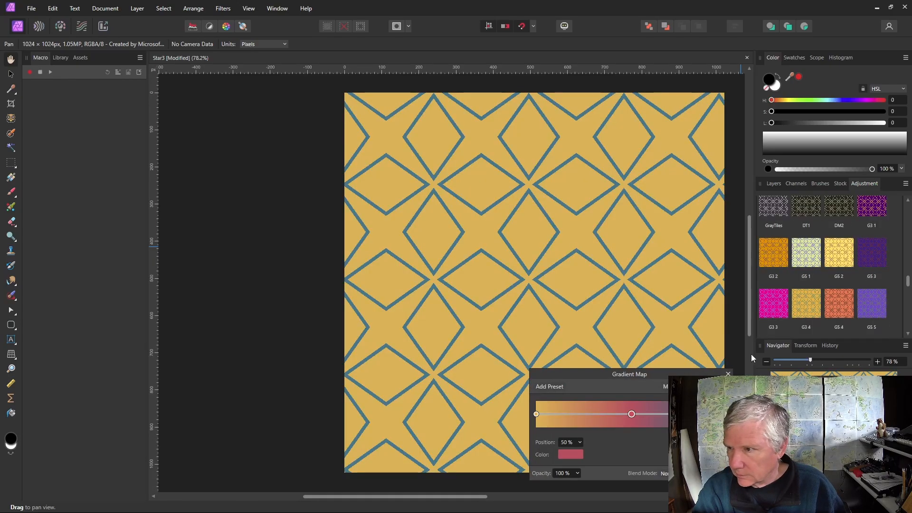
click(839, 306)
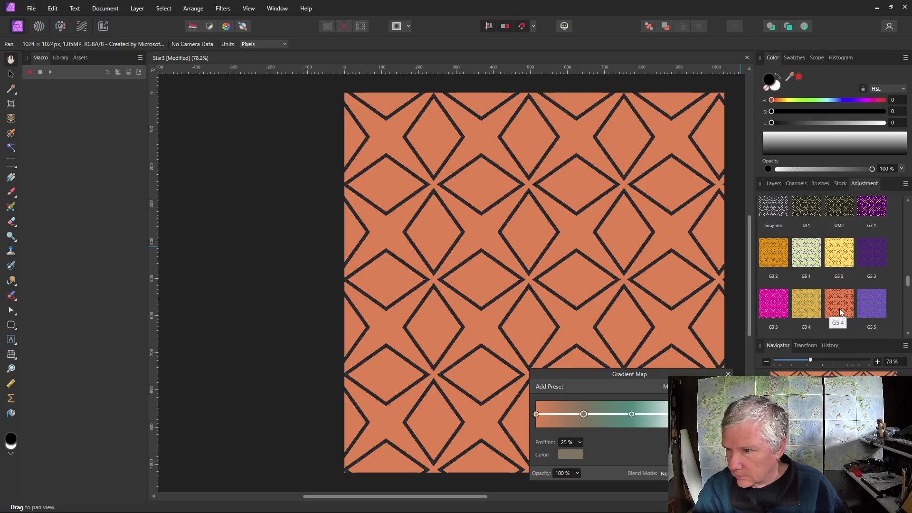
click(867, 306)
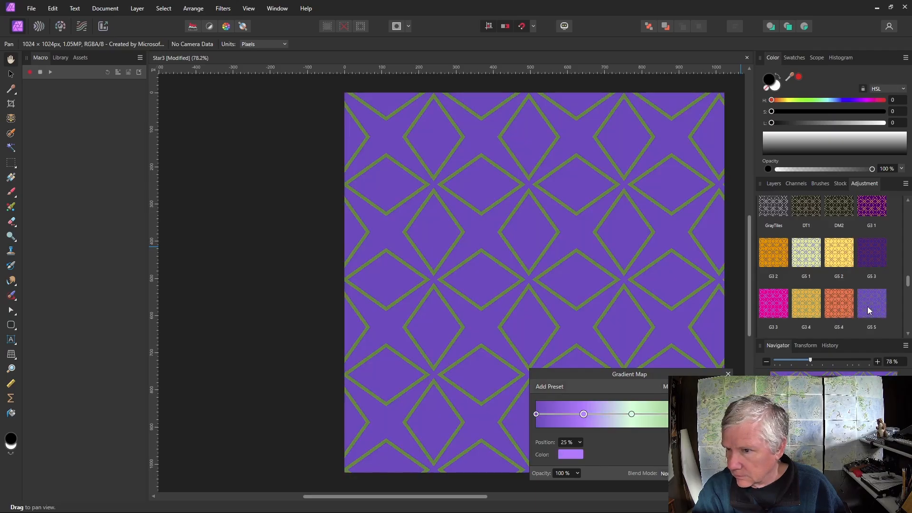
click(774, 303)
click(728, 374)
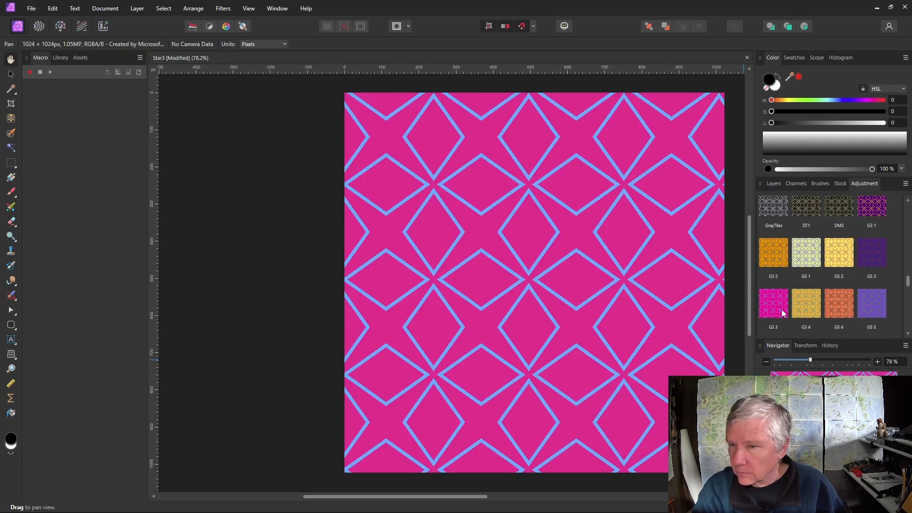
Step: Nest the Gradient Map adjustment inside the Pixel layer alongside the procedural texture
click(773, 184)
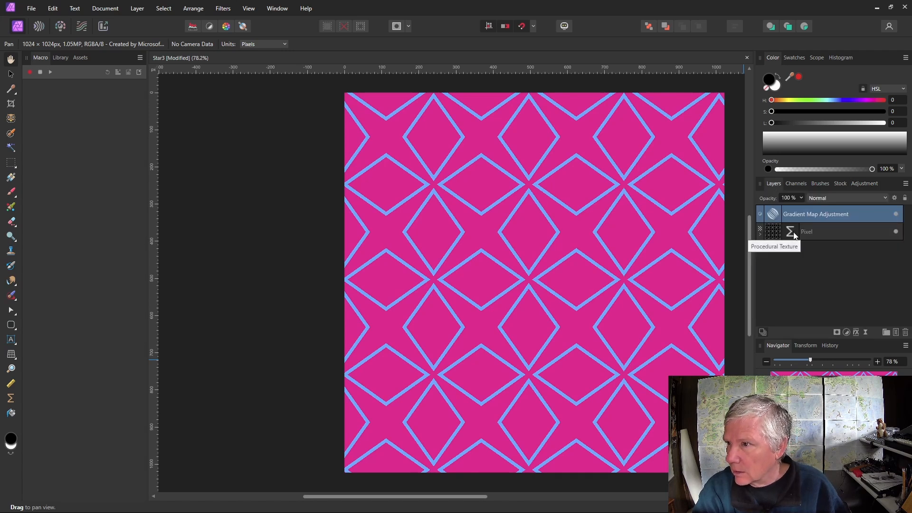
drag(774, 215, 775, 234)
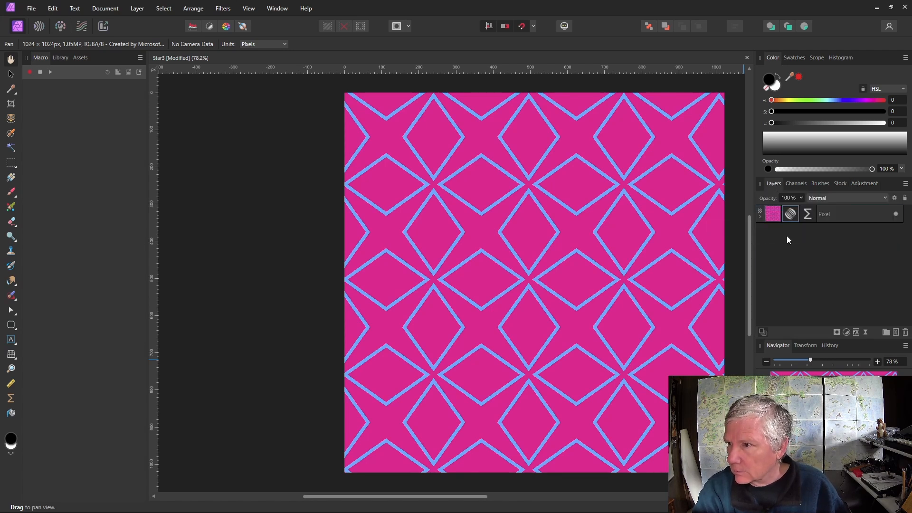
Step: Add a second equation to the live procedural texture as a copy of the existing star equation
click(805, 220)
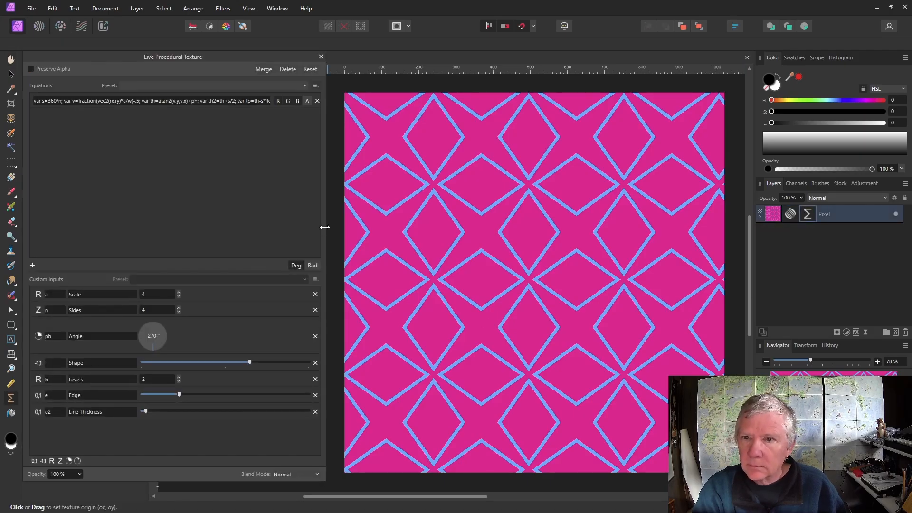
drag(325, 227, 384, 227)
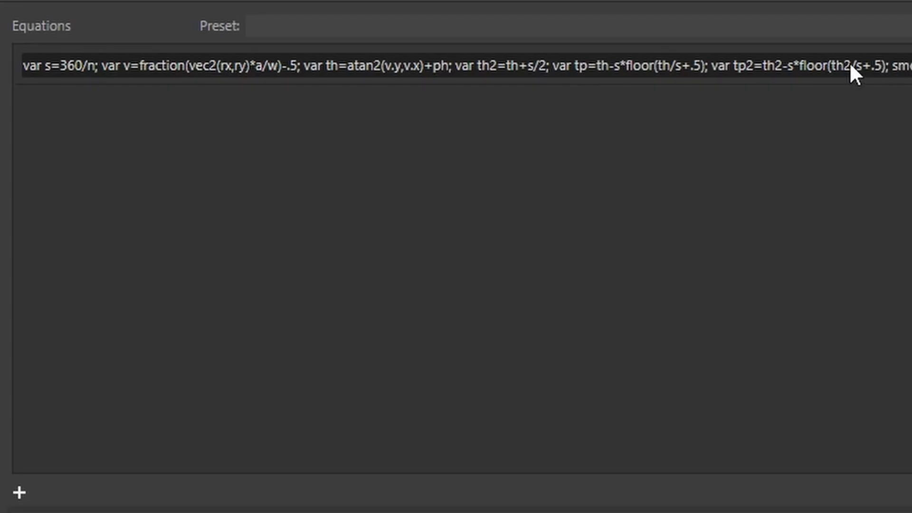
click(19, 489)
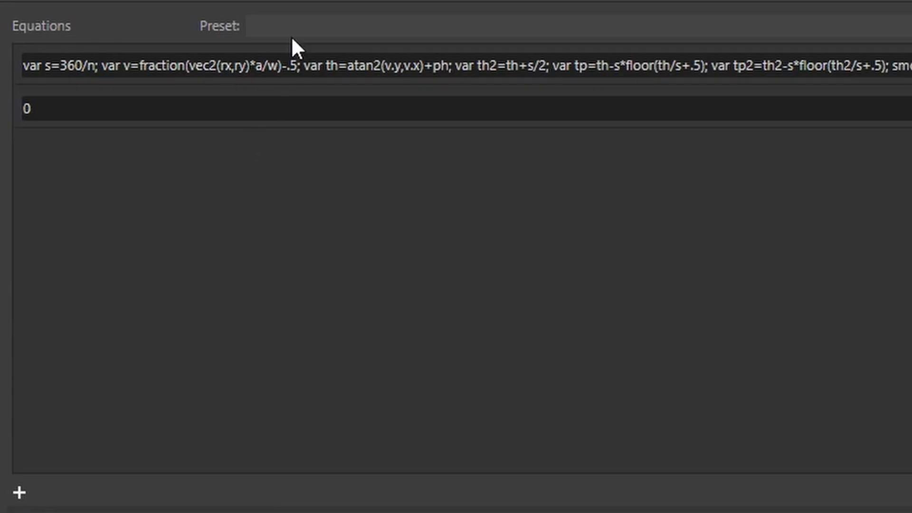
click(266, 64)
key(ctrl+c)
click(243, 115)
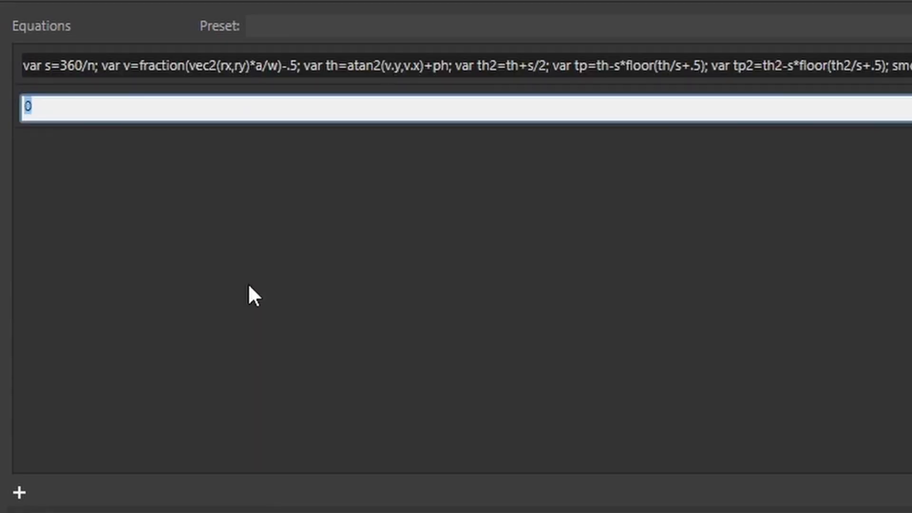
key(ctrl+v)
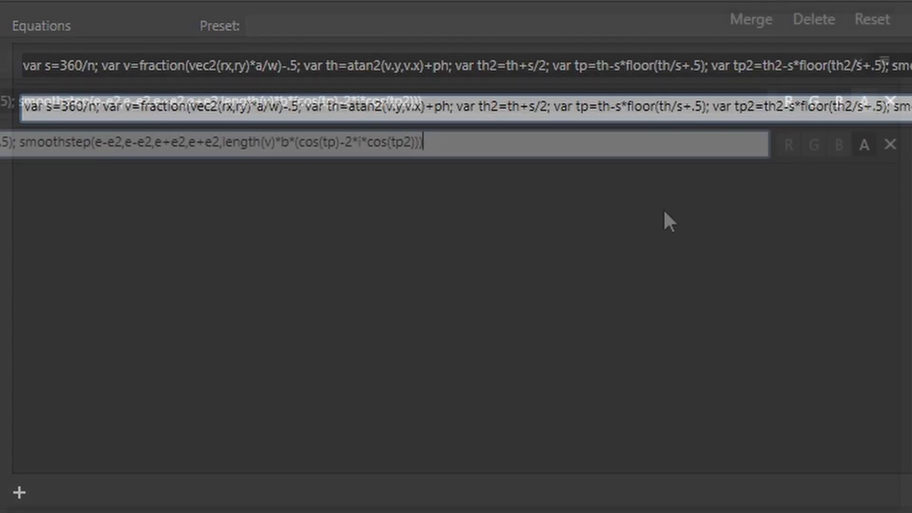
Step: Make the second equation drive red, green and blue without alpha, and turn off the first equation's colour channels
click(862, 143)
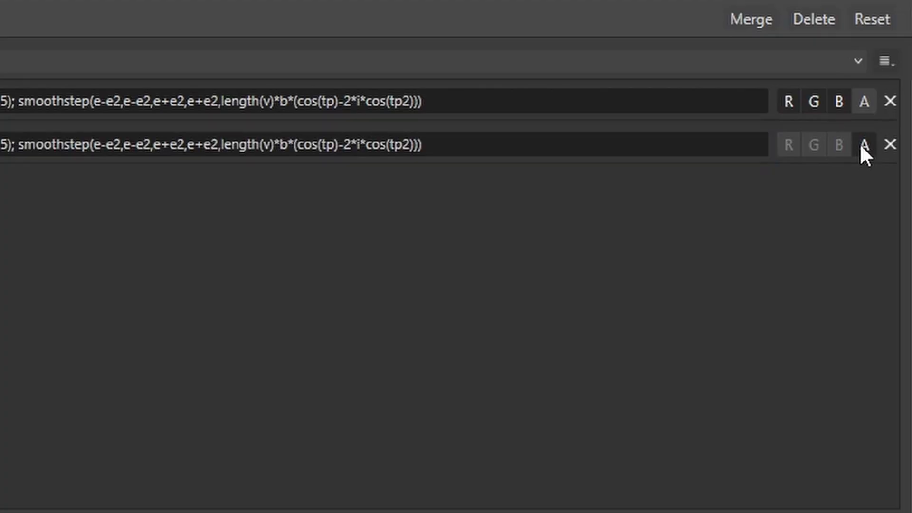
click(837, 101)
click(813, 100)
click(790, 101)
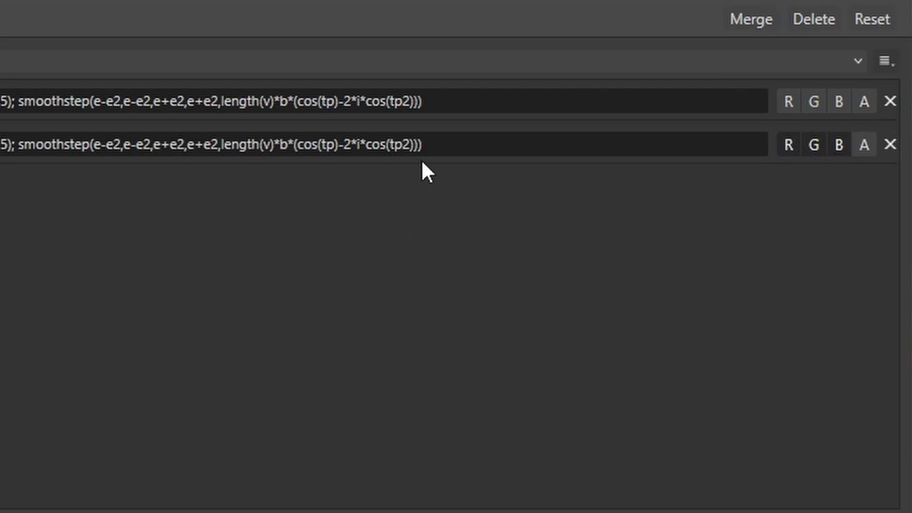
Step: Change the second equation's final expression to osc(length(v)*b*(cos(tp)-2*i*cos(tp2))), replacing the smoothstep call and its edge arguments
click(435, 145)
drag(221, 142, 100, 145)
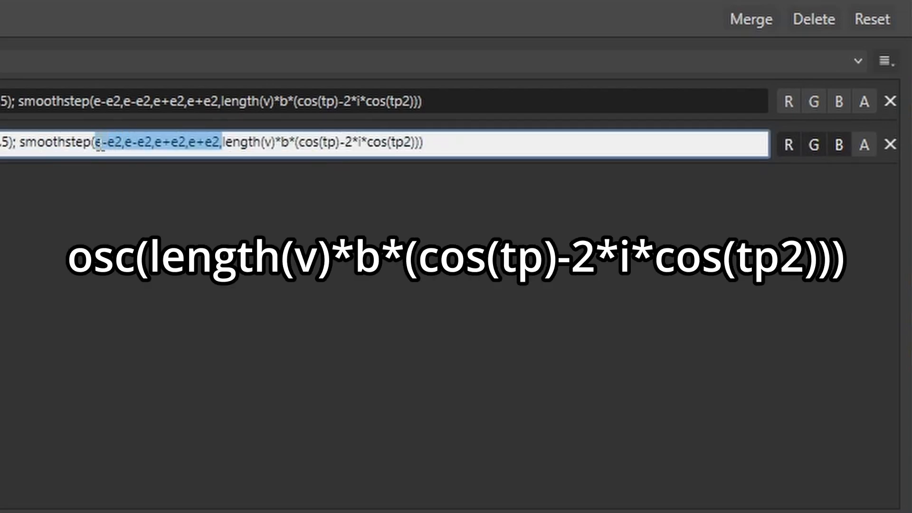
key(BackSpace)
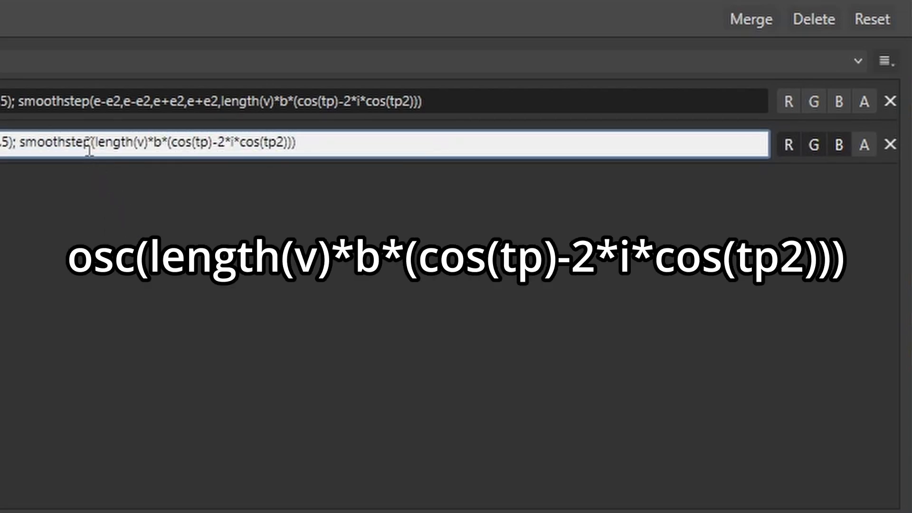
drag(90, 148, 23, 151)
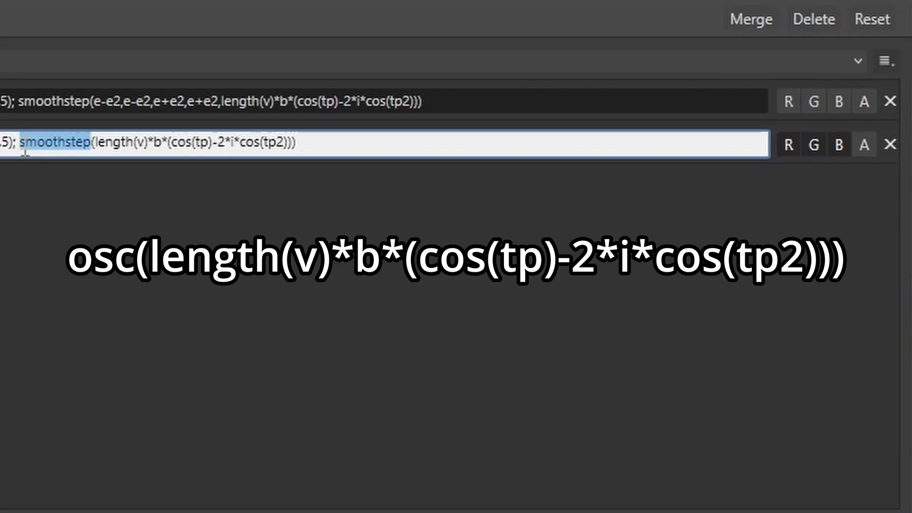
text(osc)
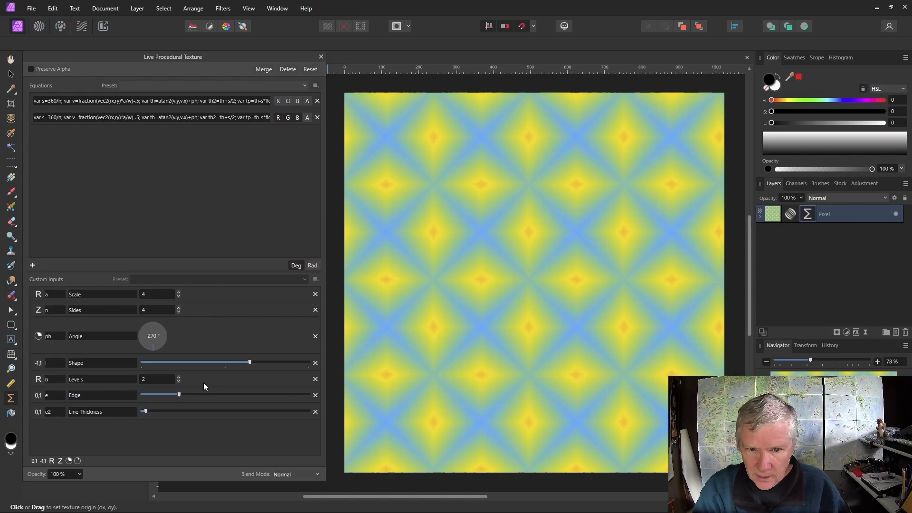
Step: Set Levels to 10 to add more repeating colour bands inside the star pattern
click(178, 377)
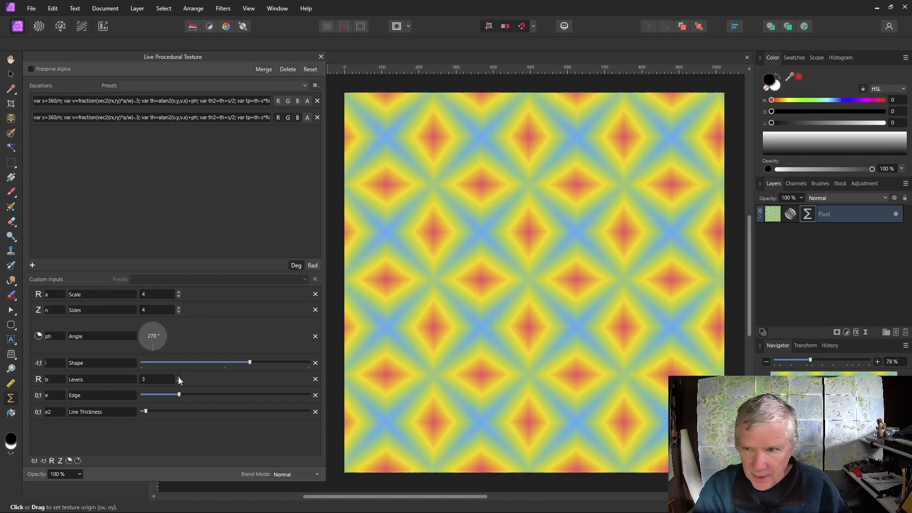
click(178, 377)
click(178, 377)
click(178, 377)
click(178, 377)
click(178, 377)
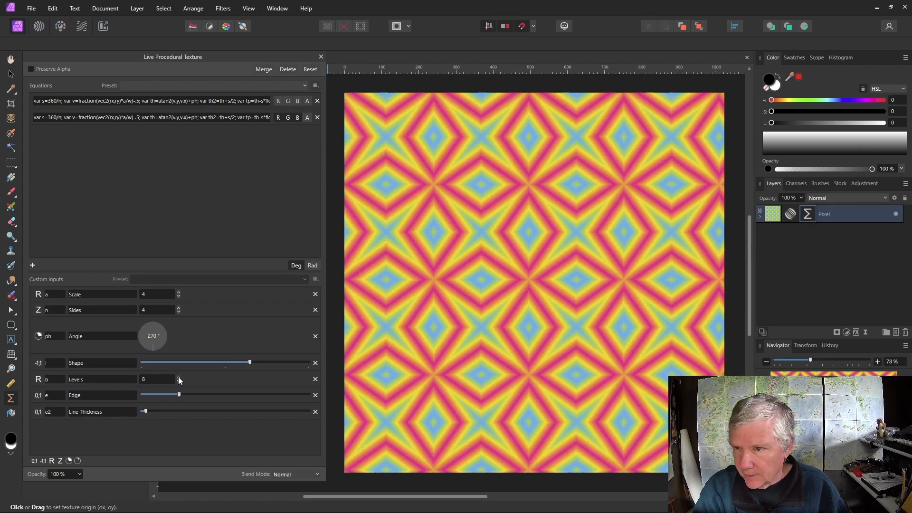
click(178, 377)
click(178, 377)
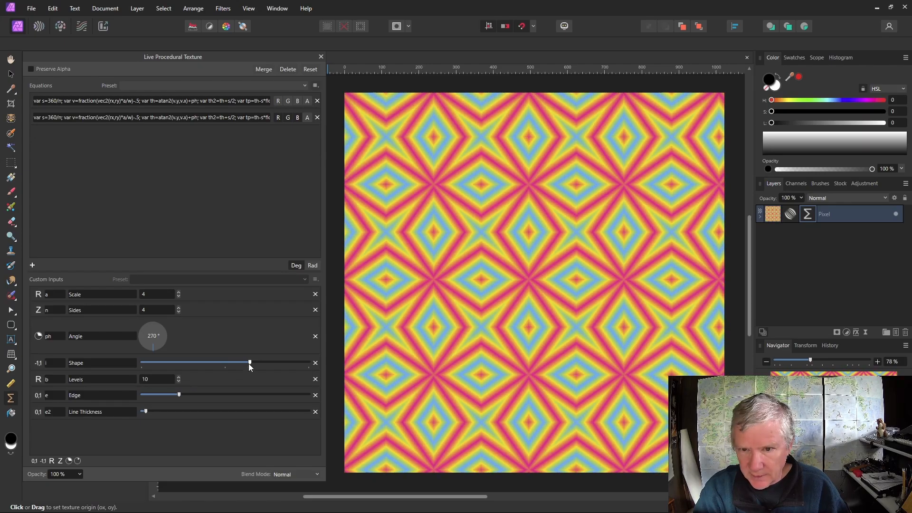
Step: Set Sides to 6 and increase Shape until the bands form bow-ties and small diamonds
mouse_move(249, 363)
mouse_down()
mouse_move(282, 364)
mouse_move(193, 357)
mouse_move(265, 362)
mouse_up()
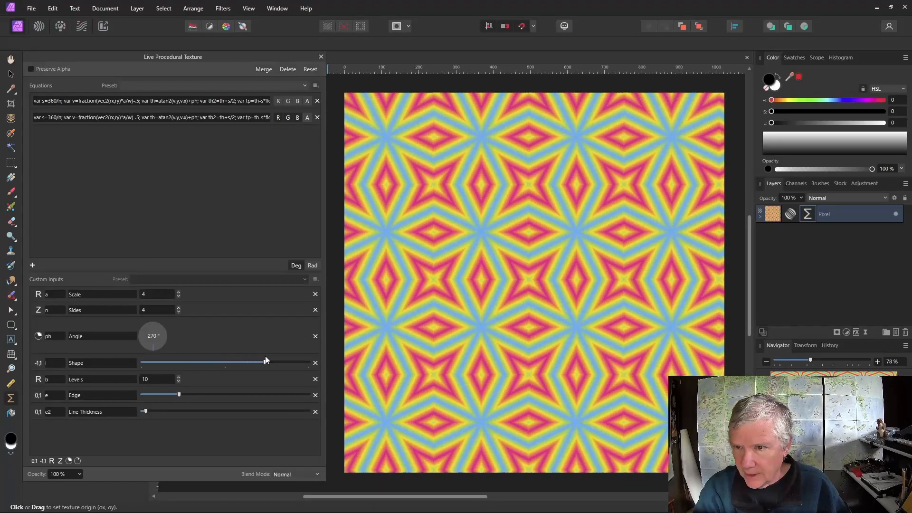
click(179, 307)
click(178, 307)
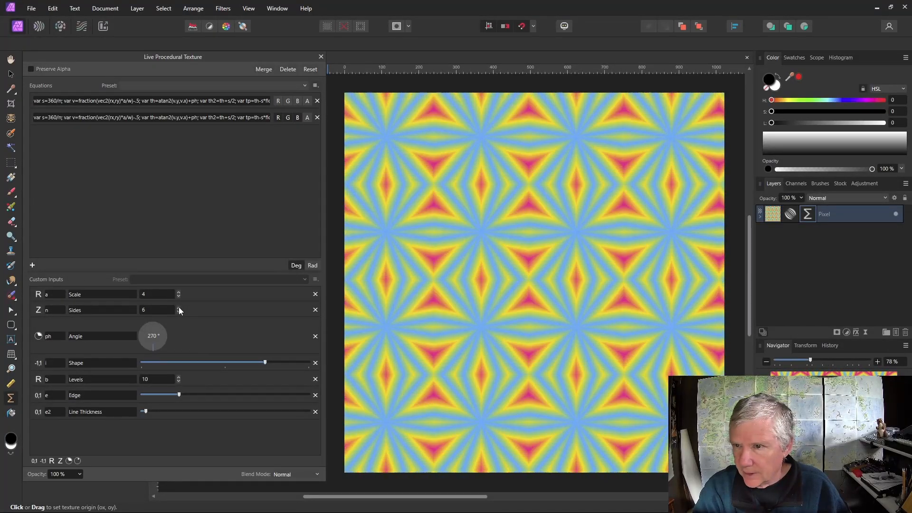
drag(265, 362, 276, 364)
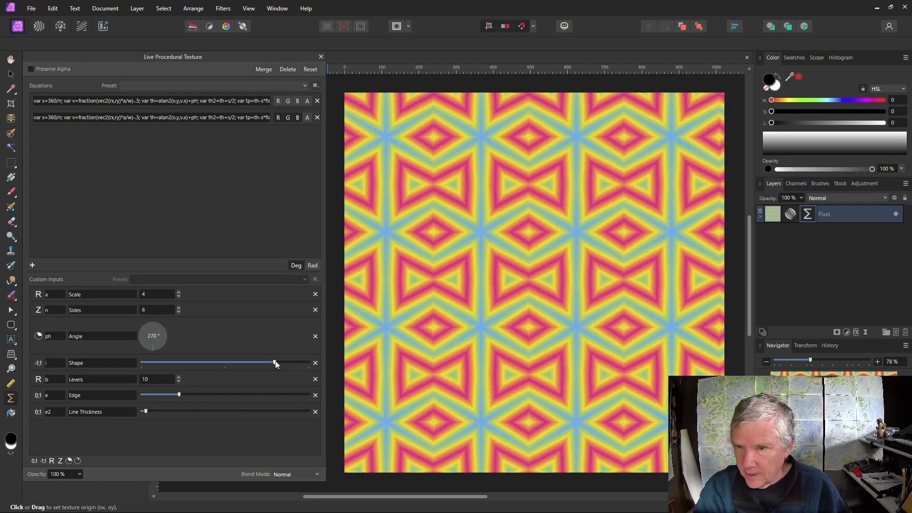
Step: Set Scale to 7 for a denser tiling and lower Shape slightly
click(179, 292)
click(178, 292)
click(179, 292)
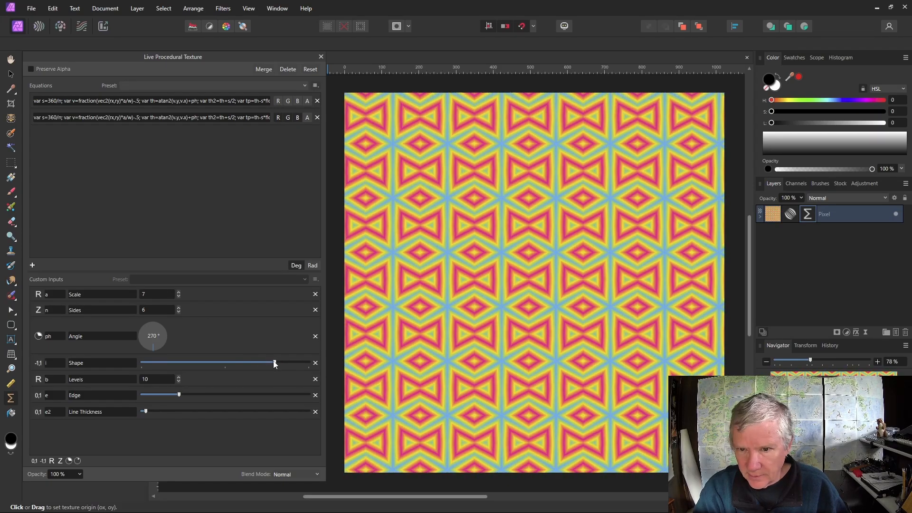
mouse_move(274, 364)
mouse_down()
mouse_move(289, 363)
mouse_move(261, 363)
mouse_up()
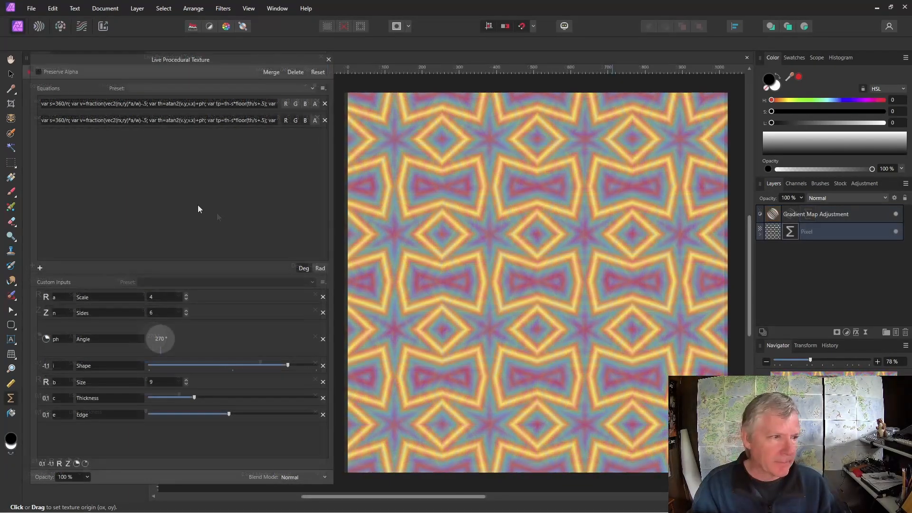